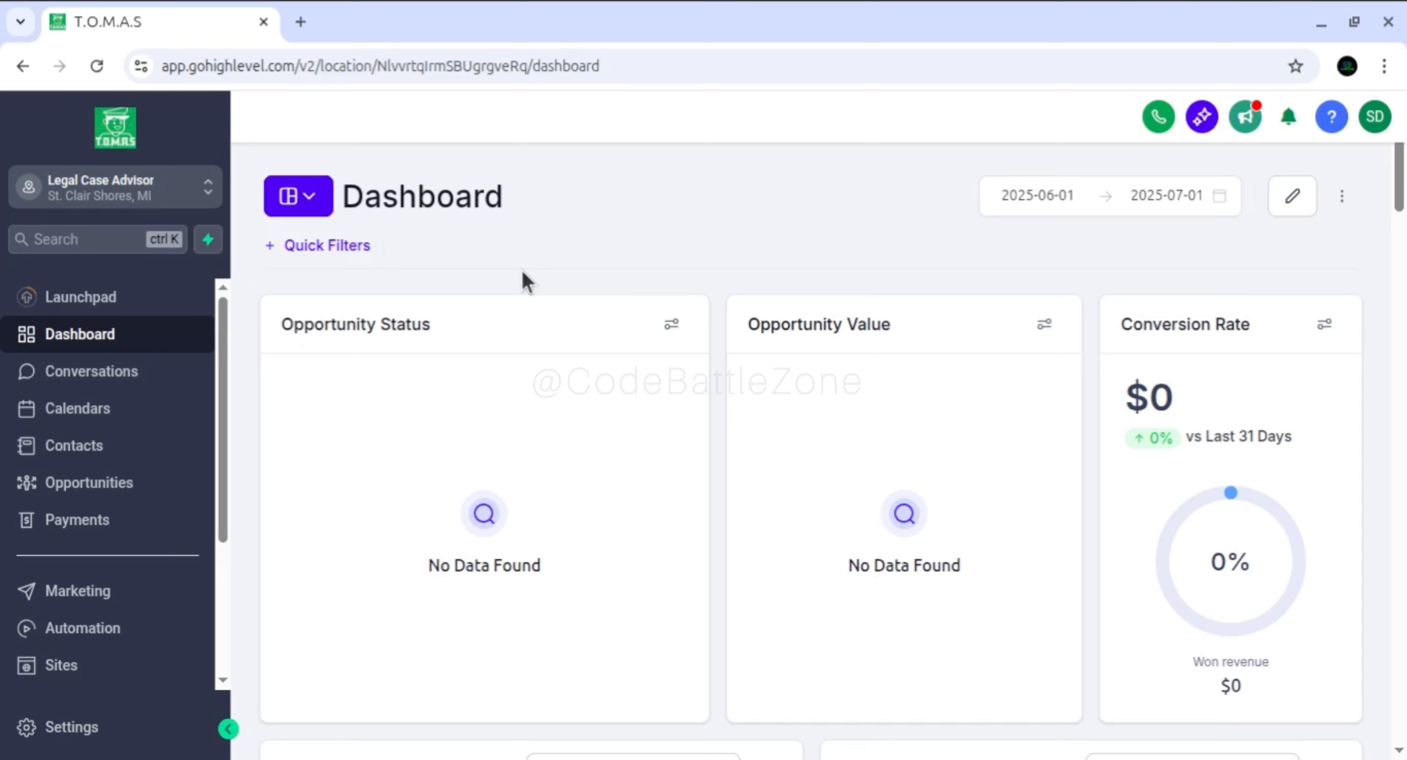
- Open the Contact Form in the Sites form builder
left_click_drag(224, 359, 225, 514)
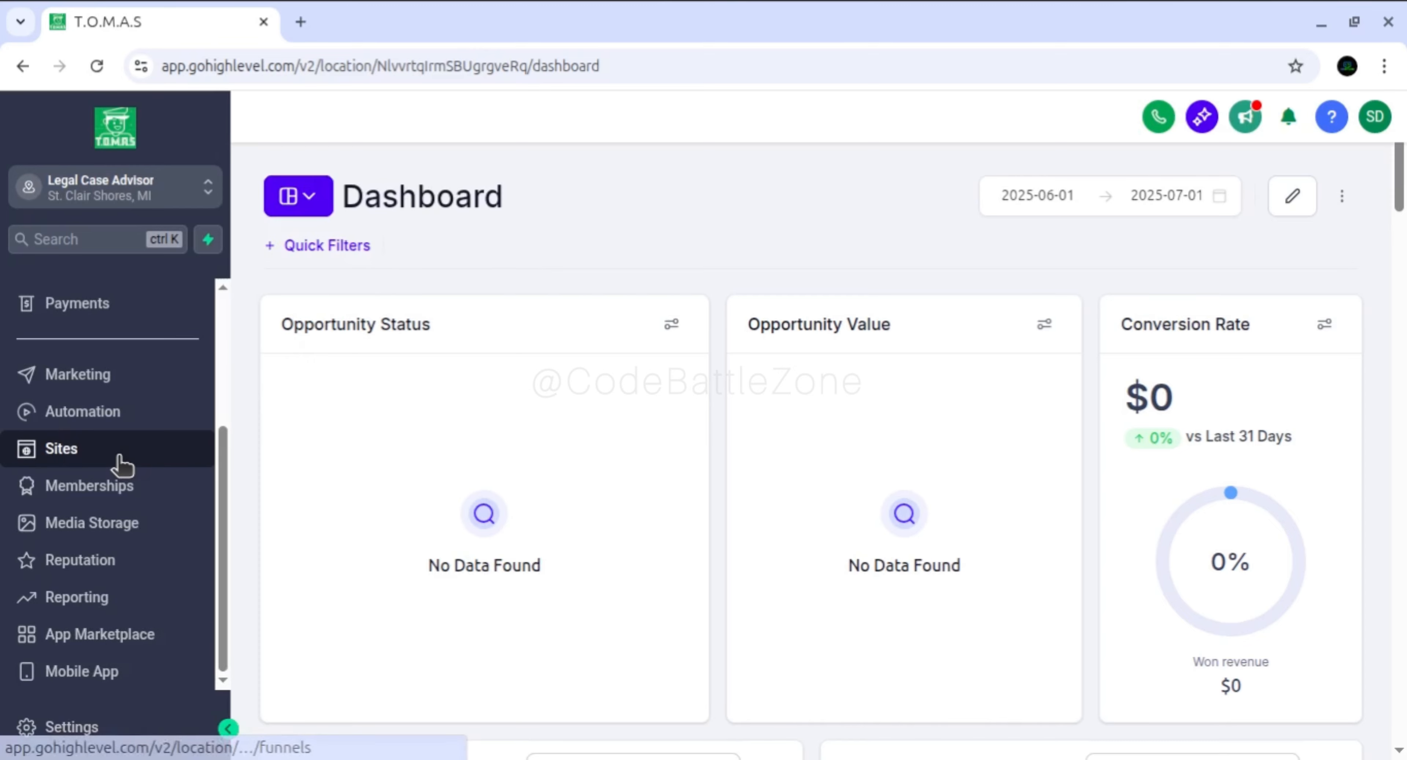
left_click(98, 462)
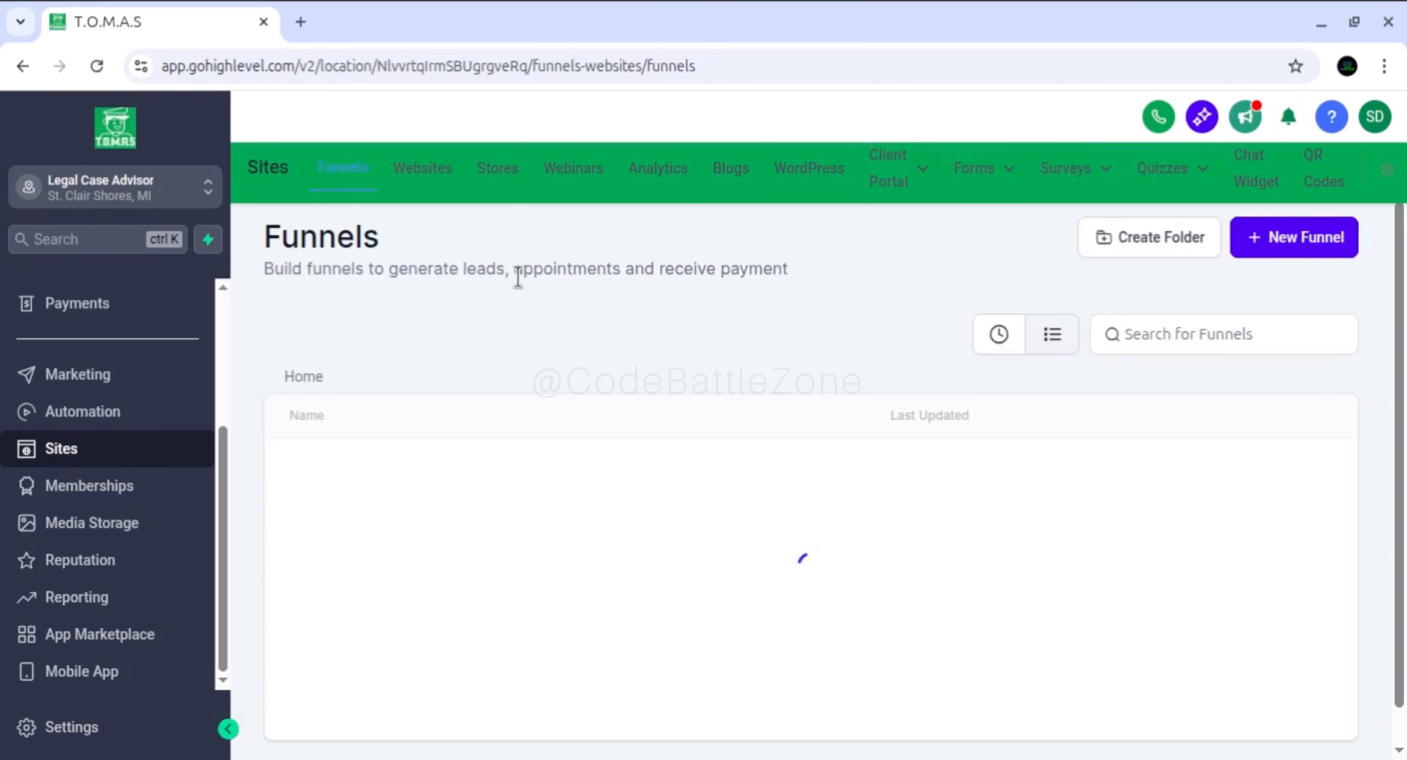
mouse_move(980, 176)
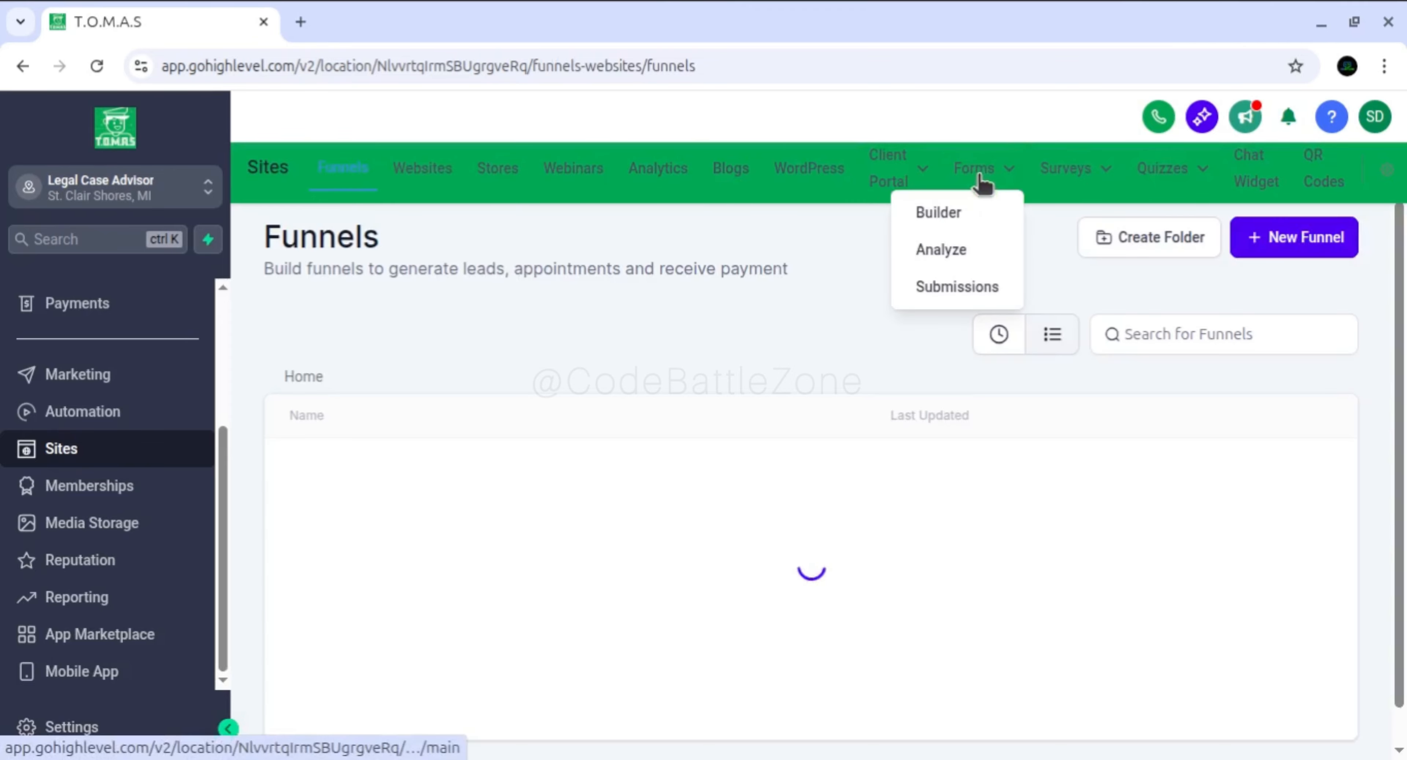
left_click(953, 217)
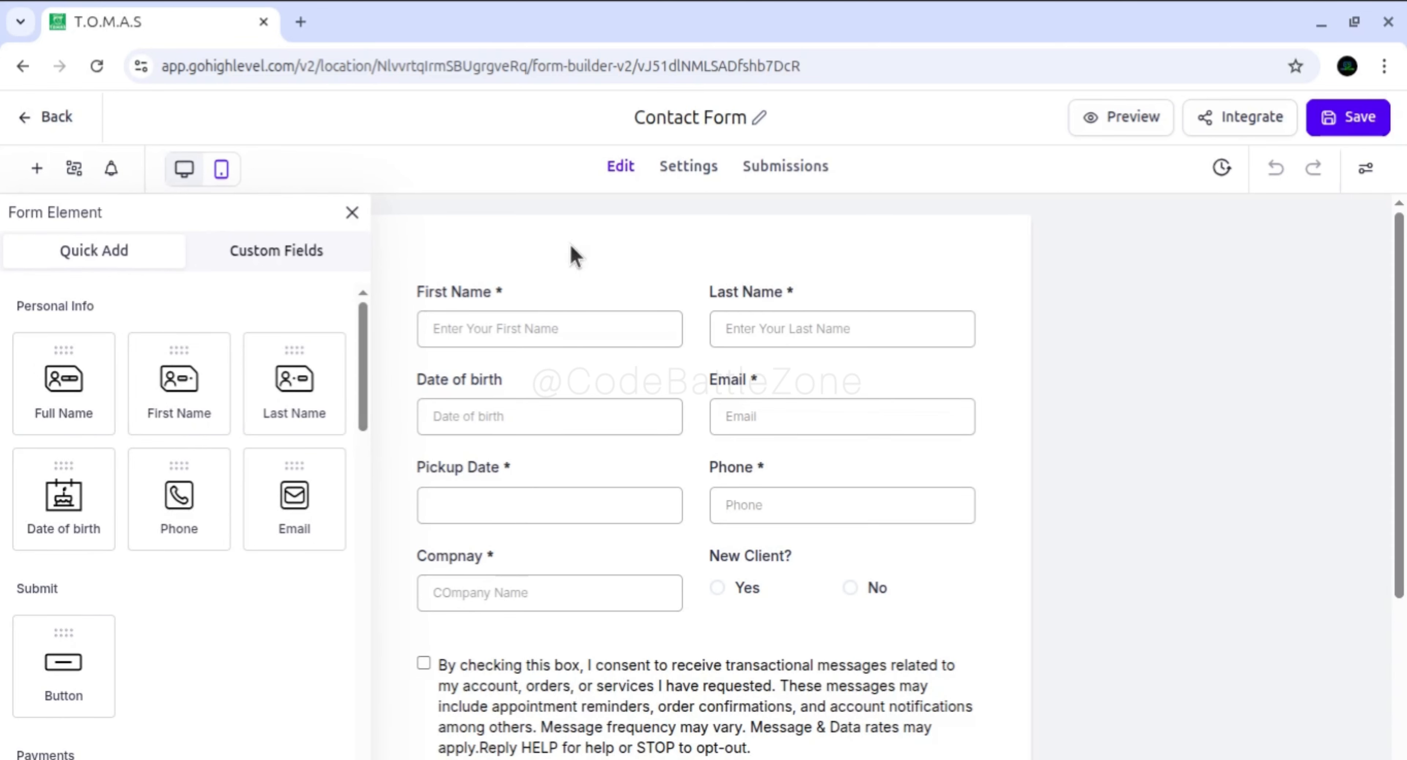
mouse_move(1404, 268)
left_mouse_down()
mouse_move(1404, 333)
mouse_move(1404, 259)
left_mouse_up()
- Examine the form's available custom fields in the Contact and General Info groups, collapsing each group after viewing it
left_click(265, 251)
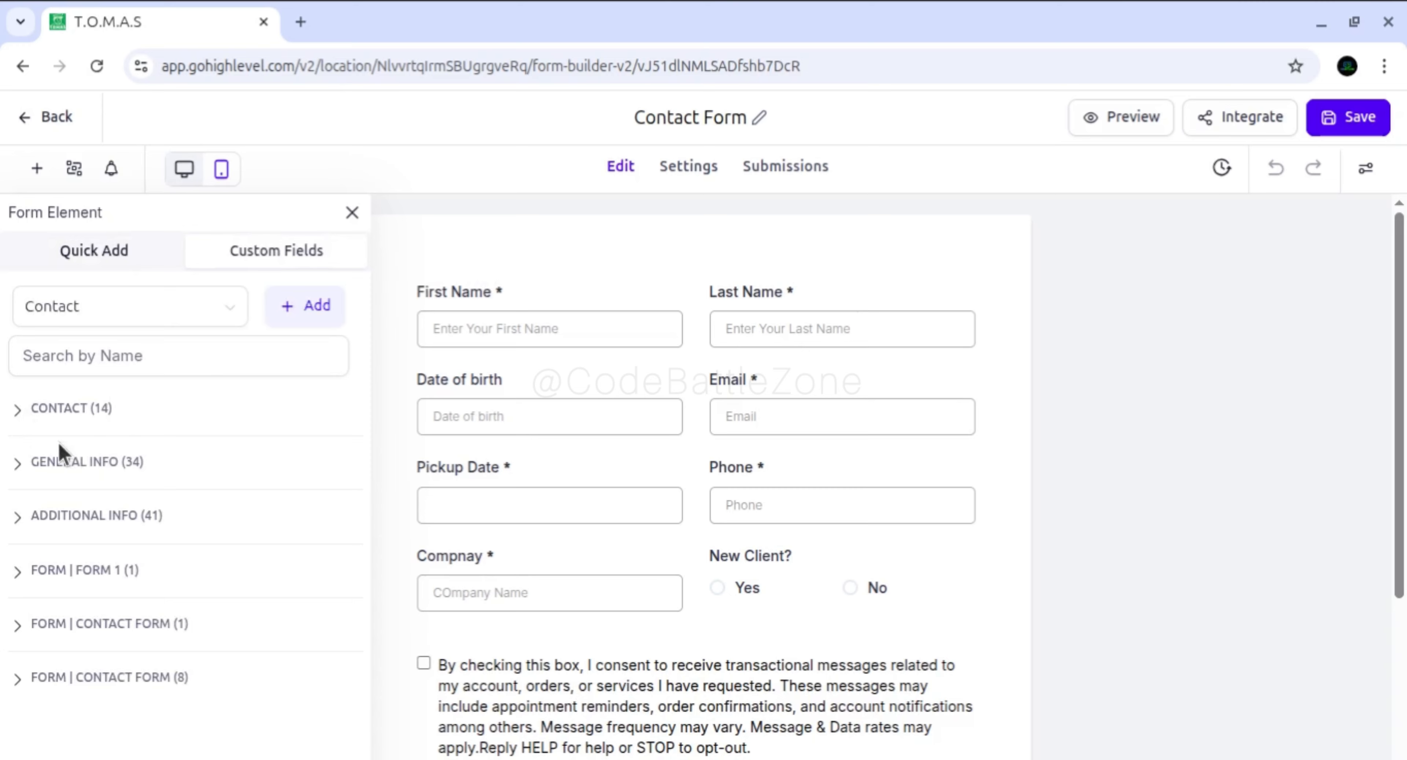
left_click(16, 410)
scroll(59, 455, "down", 3)
scroll(44, 421, "down", 2)
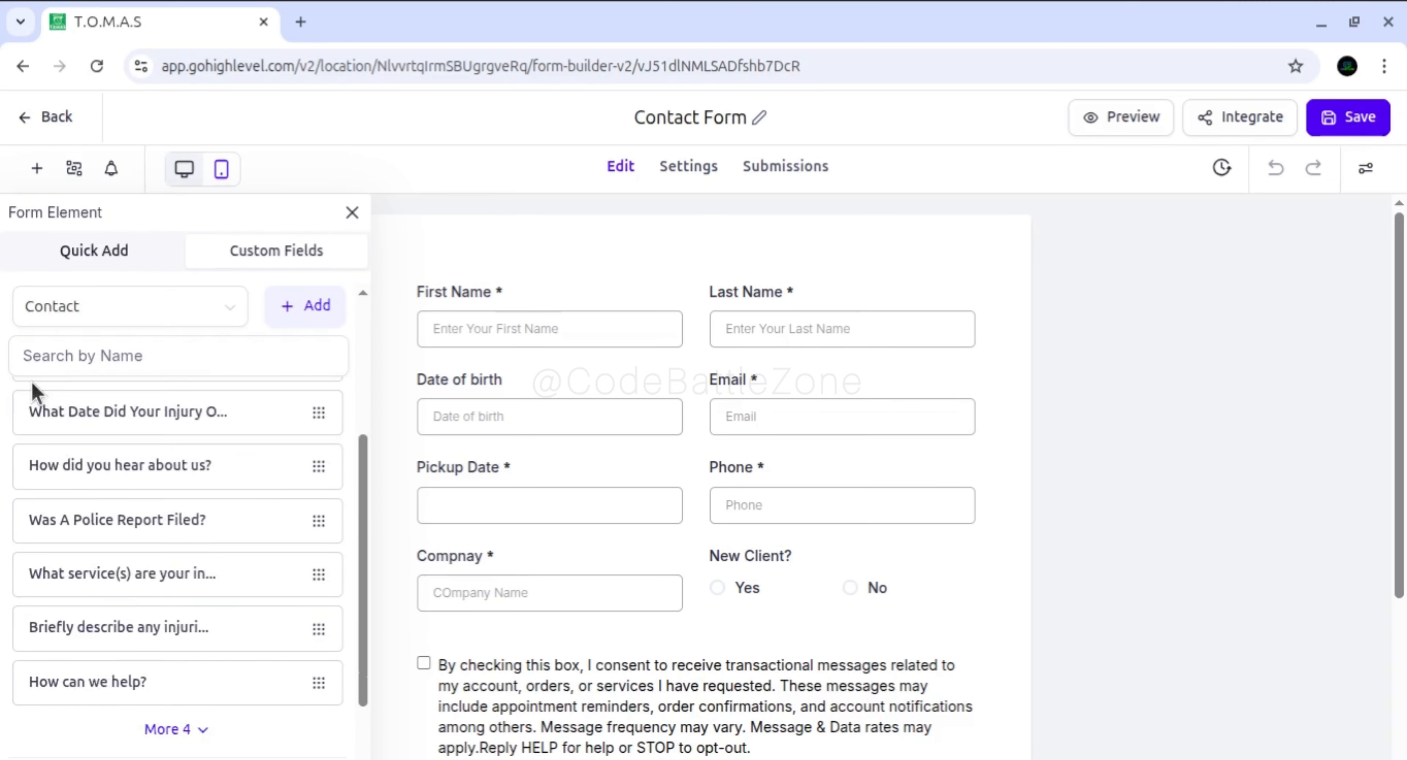
scroll(32, 390, "up", 10)
left_click(20, 410)
left_click(33, 475)
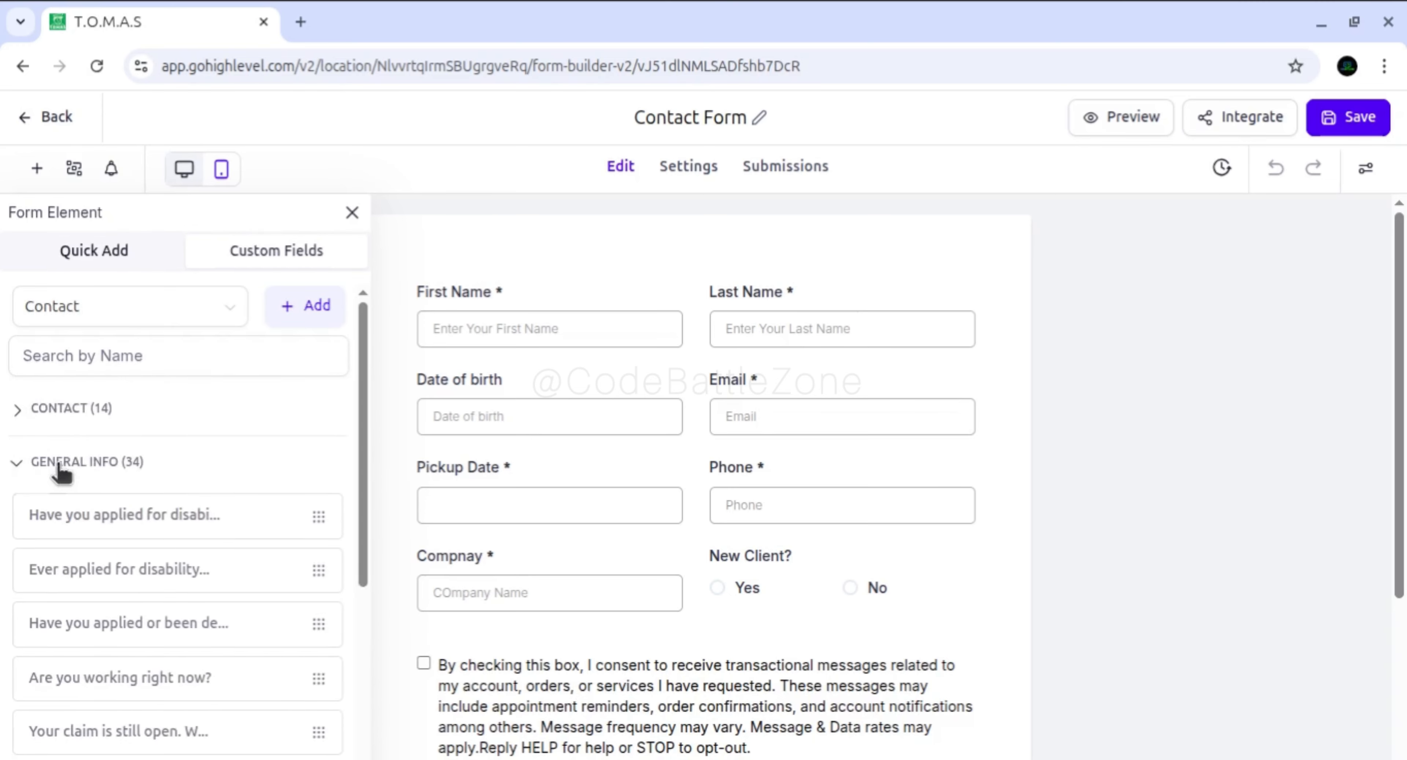
scroll(66, 550, "down", 6)
scroll(66, 548, "up", 7)
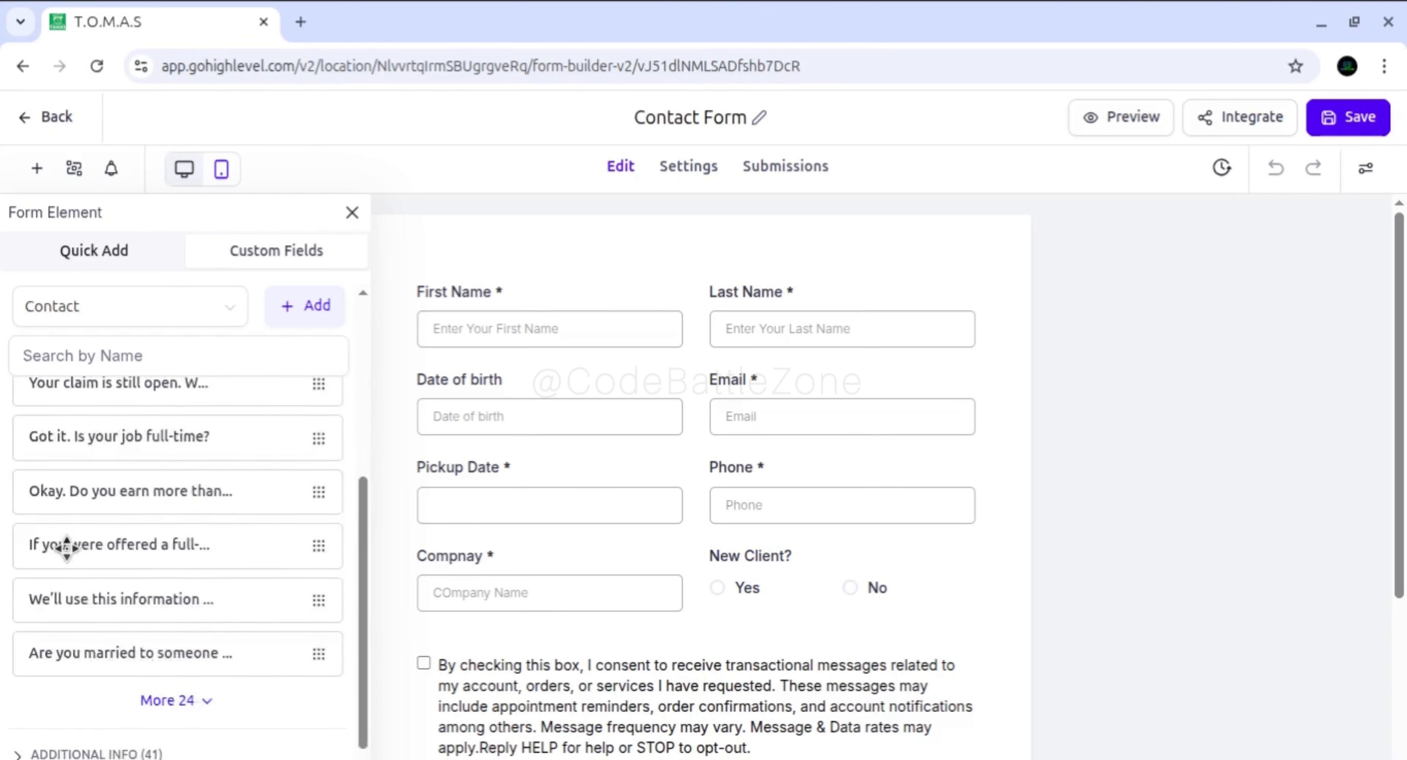
left_click(20, 445)
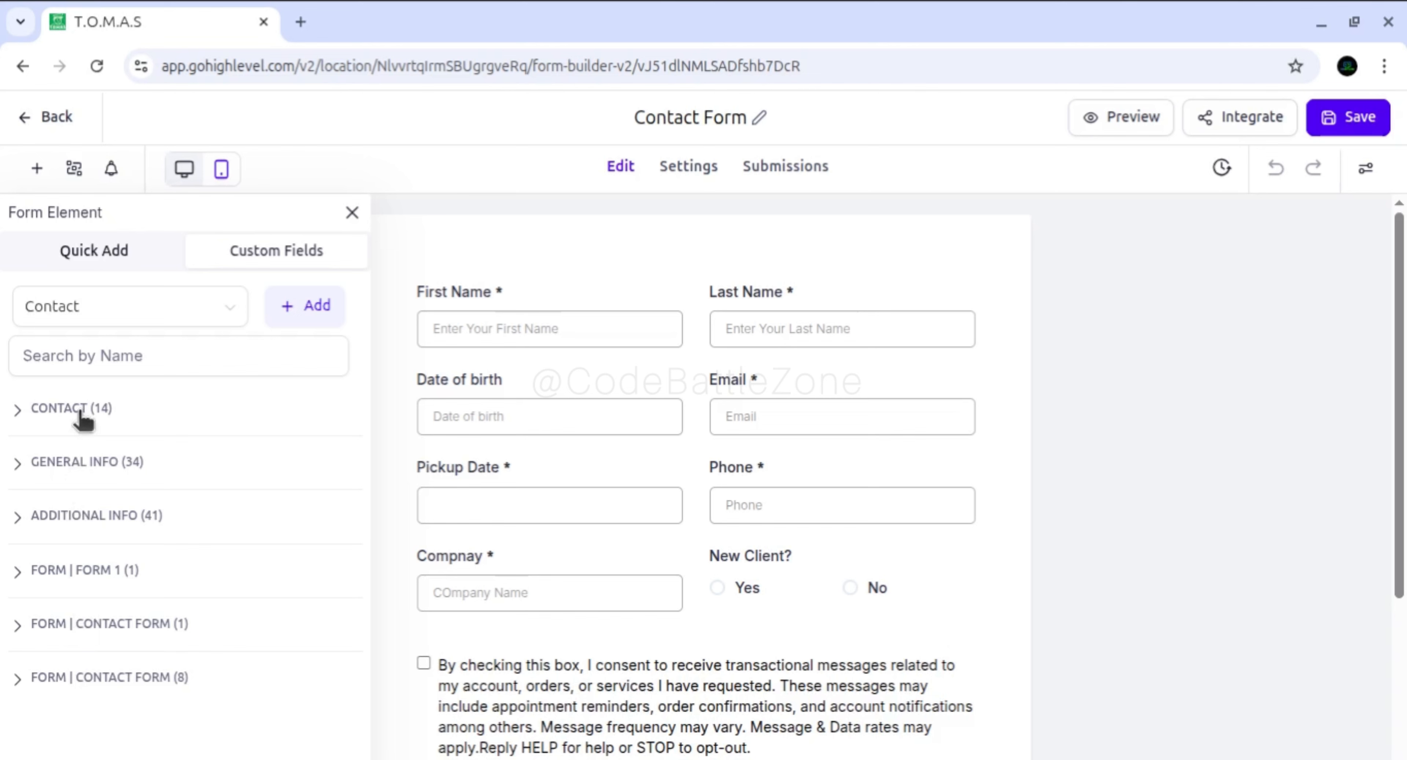
left_click(18, 410)
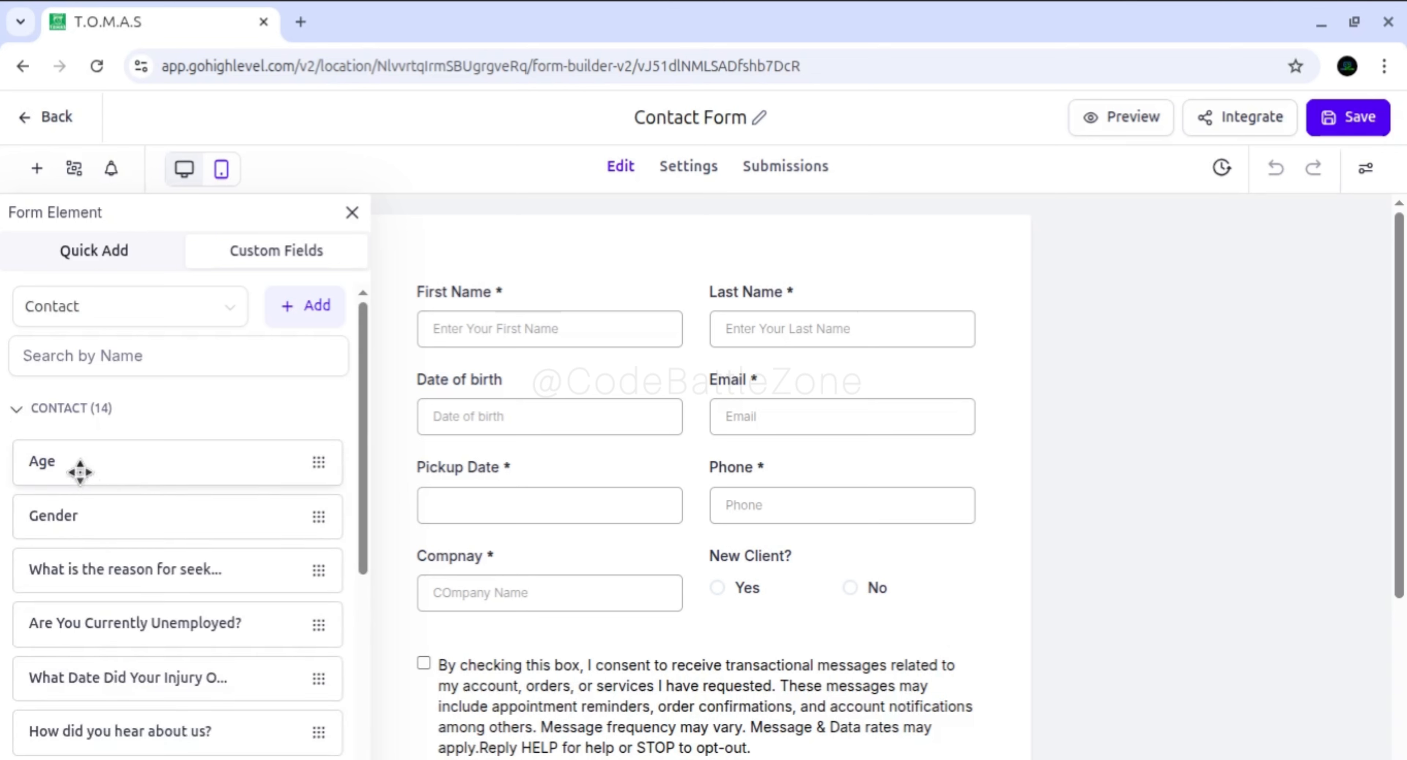
left_click(18, 413)
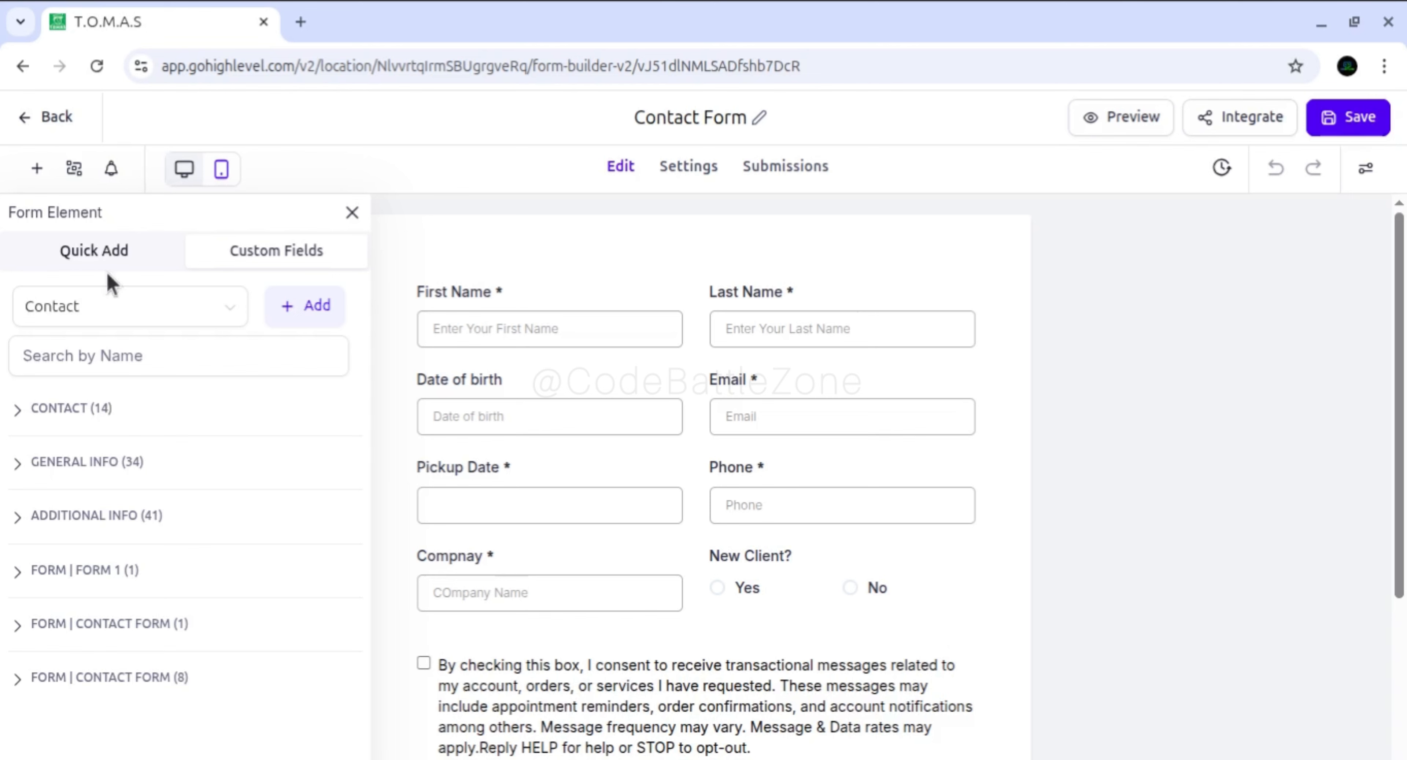
- Leave the form builder and open the Custom Fields page in the account settings
left_click(53, 121)
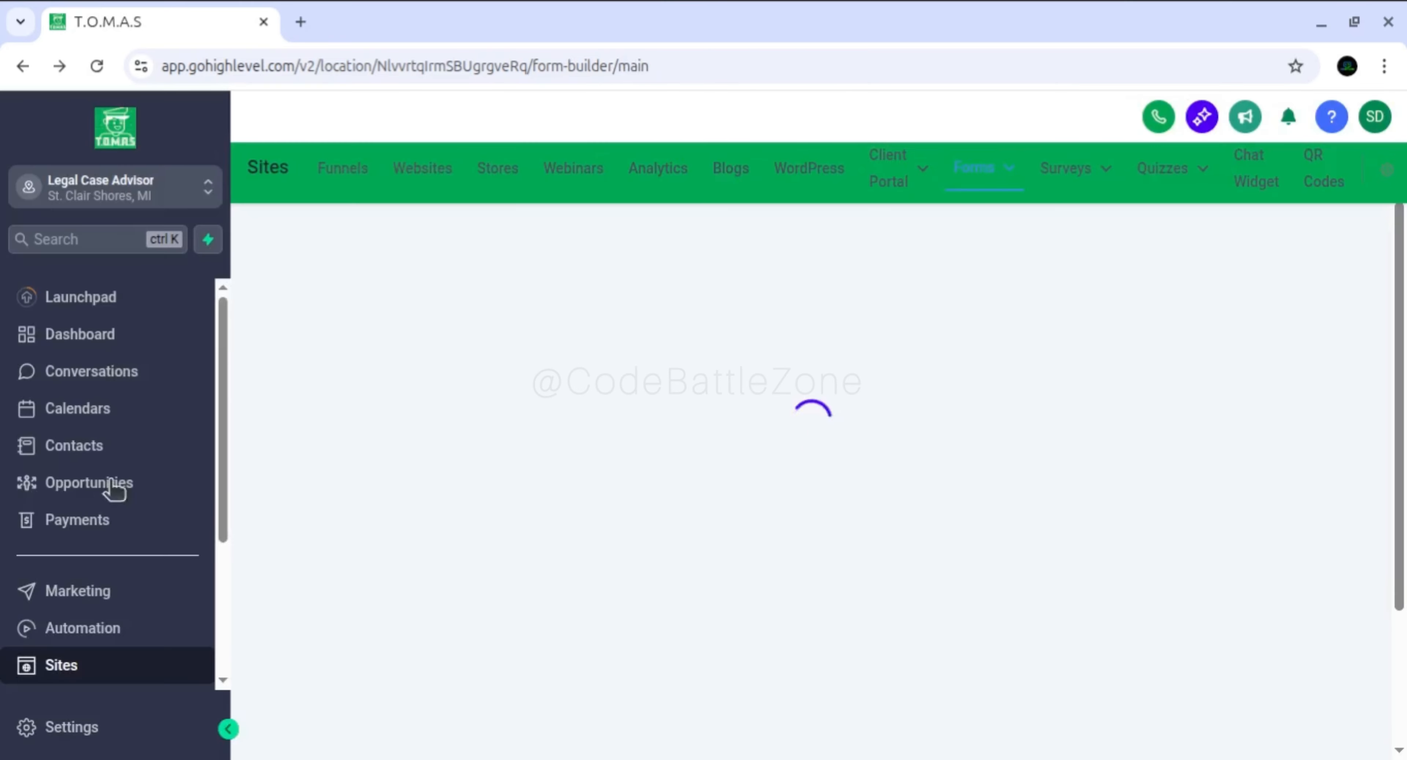
left_click(82, 727)
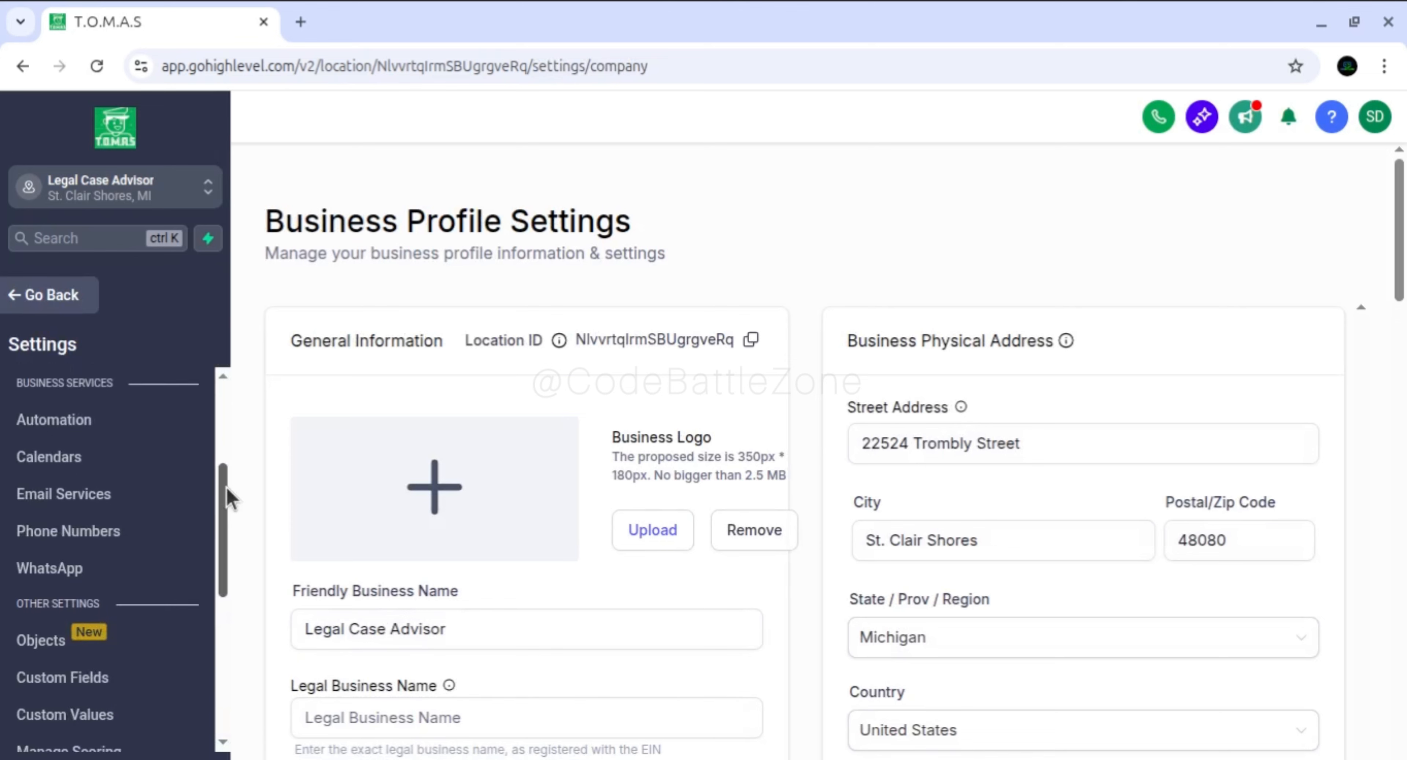
scroll(221, 533, "down", 3)
scroll(233, 538, "down", 1)
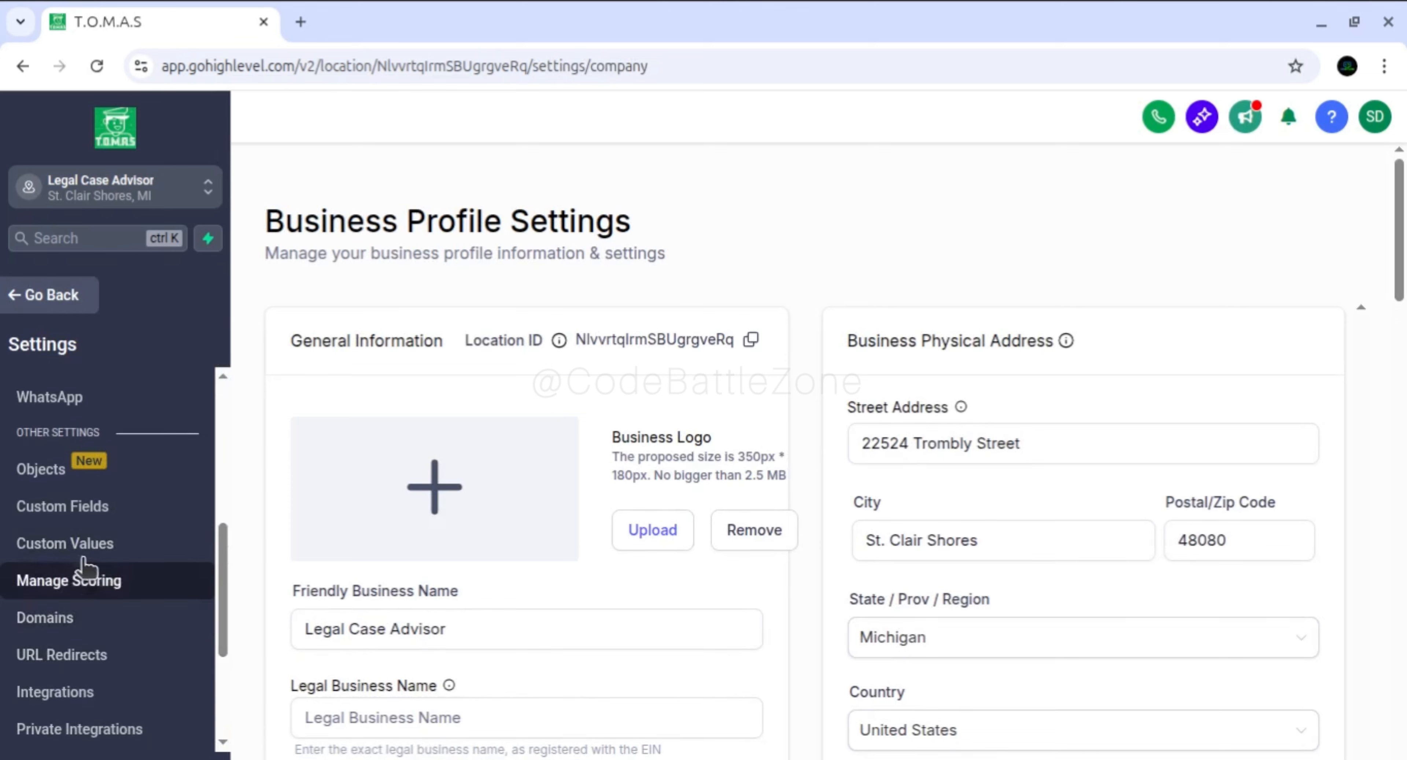
left_click(76, 517)
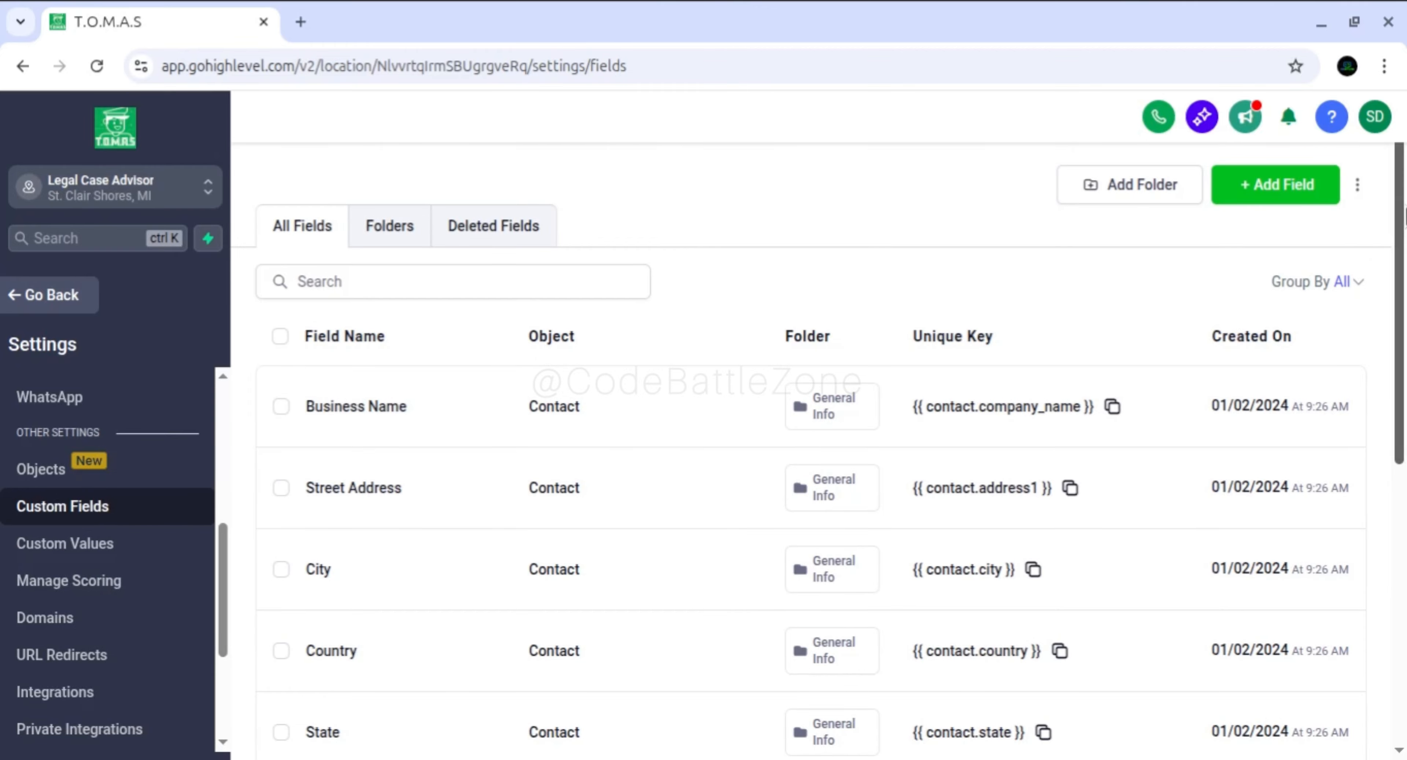
- Review the custom field folders and return to the list of all fields
left_click_drag(1406, 217, 1406, 158)
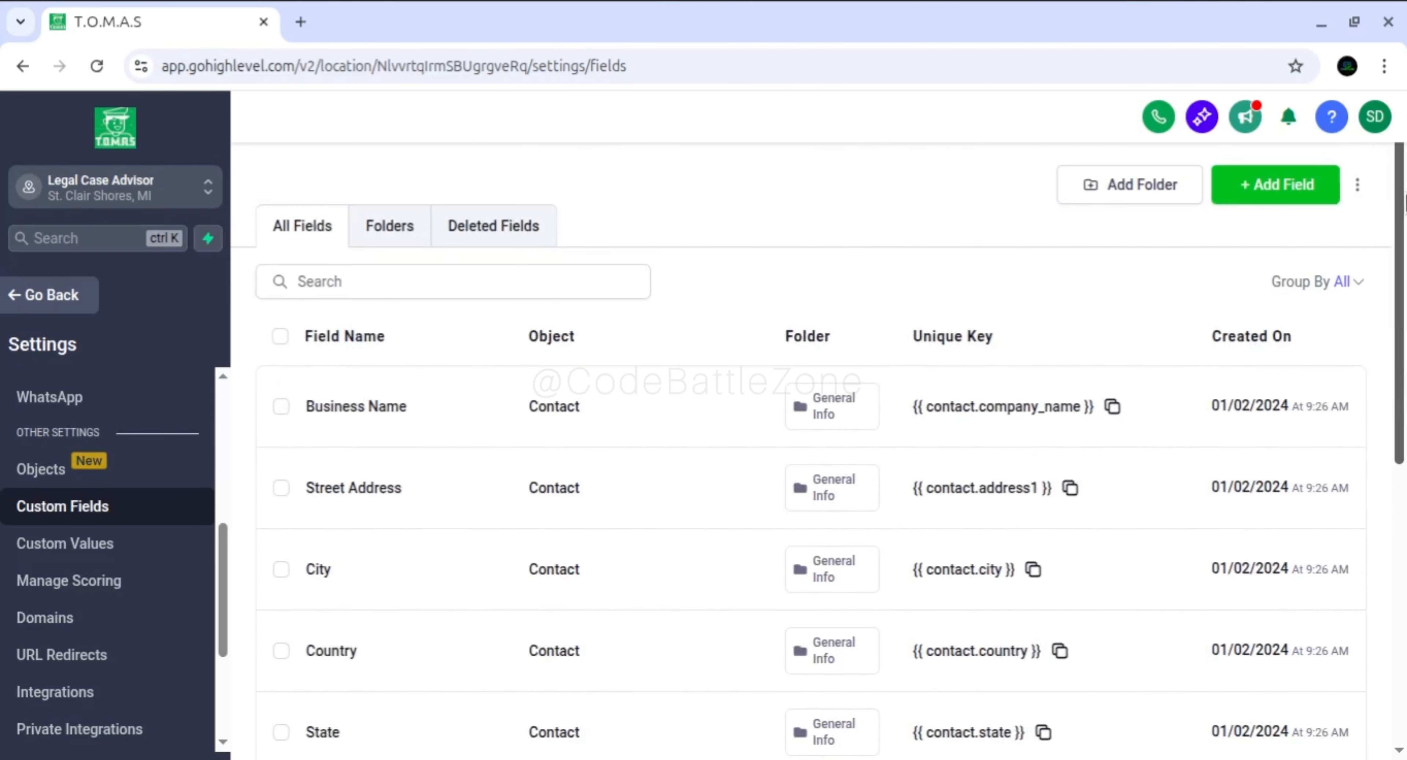
left_click(391, 234)
left_click_drag(1405, 337, 1406, 289)
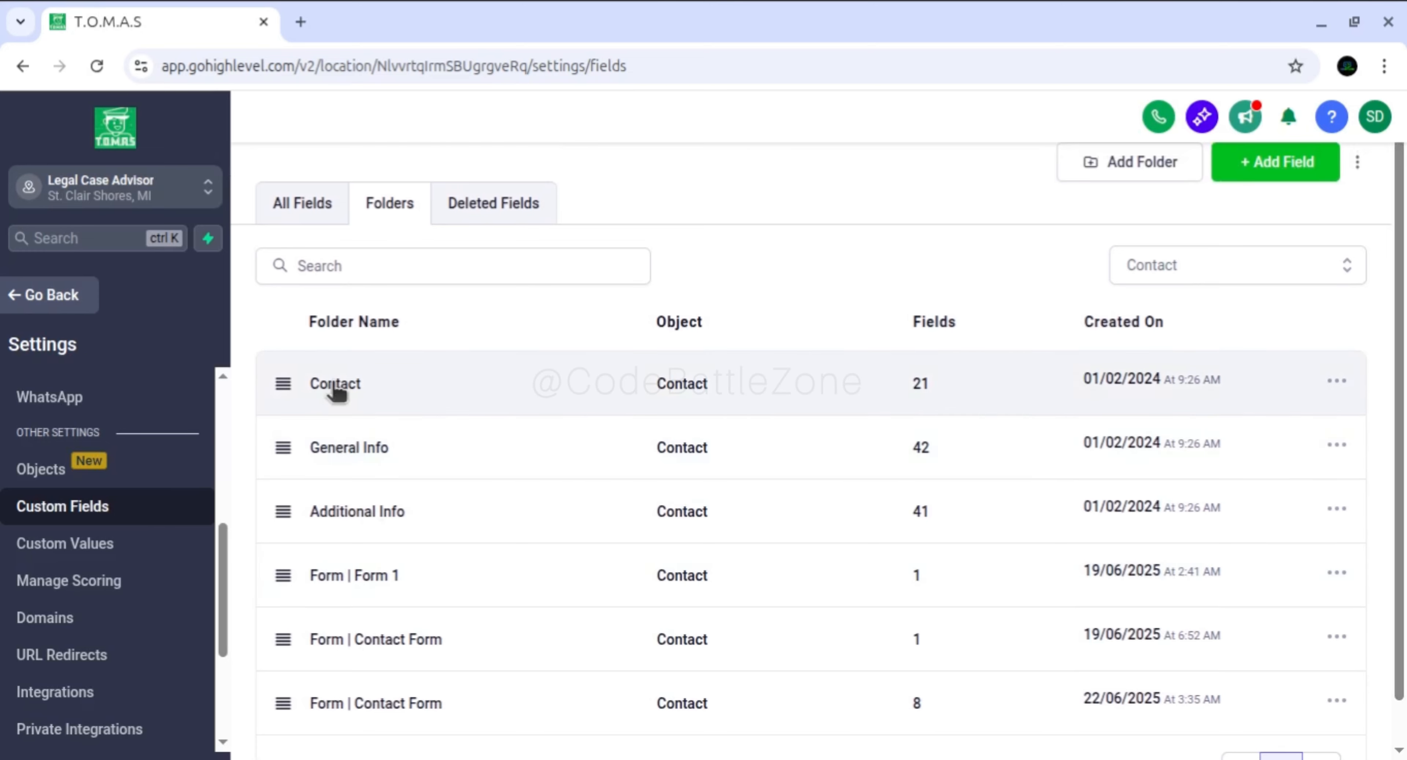
left_click(285, 212)
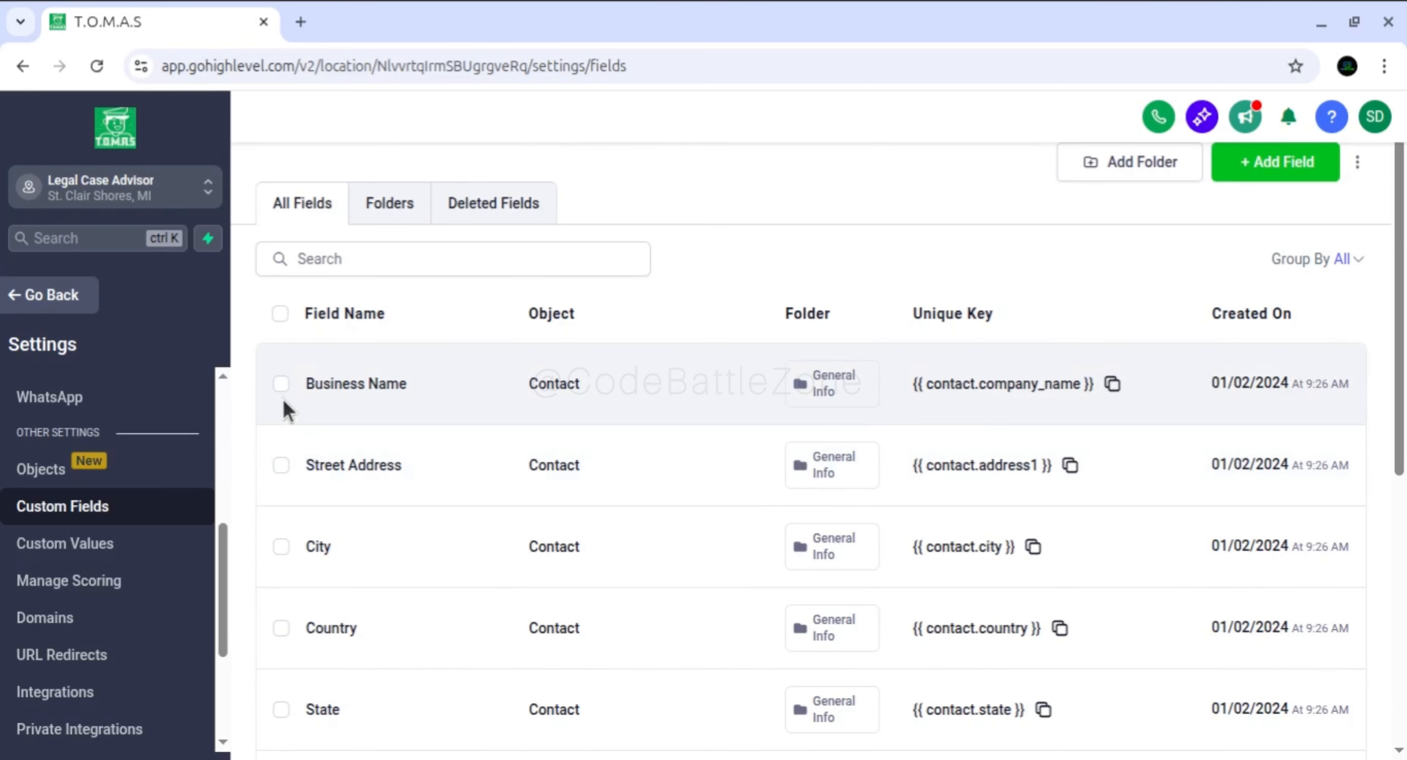
- Check which bulk actions are offered for the Business Name and City fields, and clear the selection
left_click(282, 385)
left_click(378, 316)
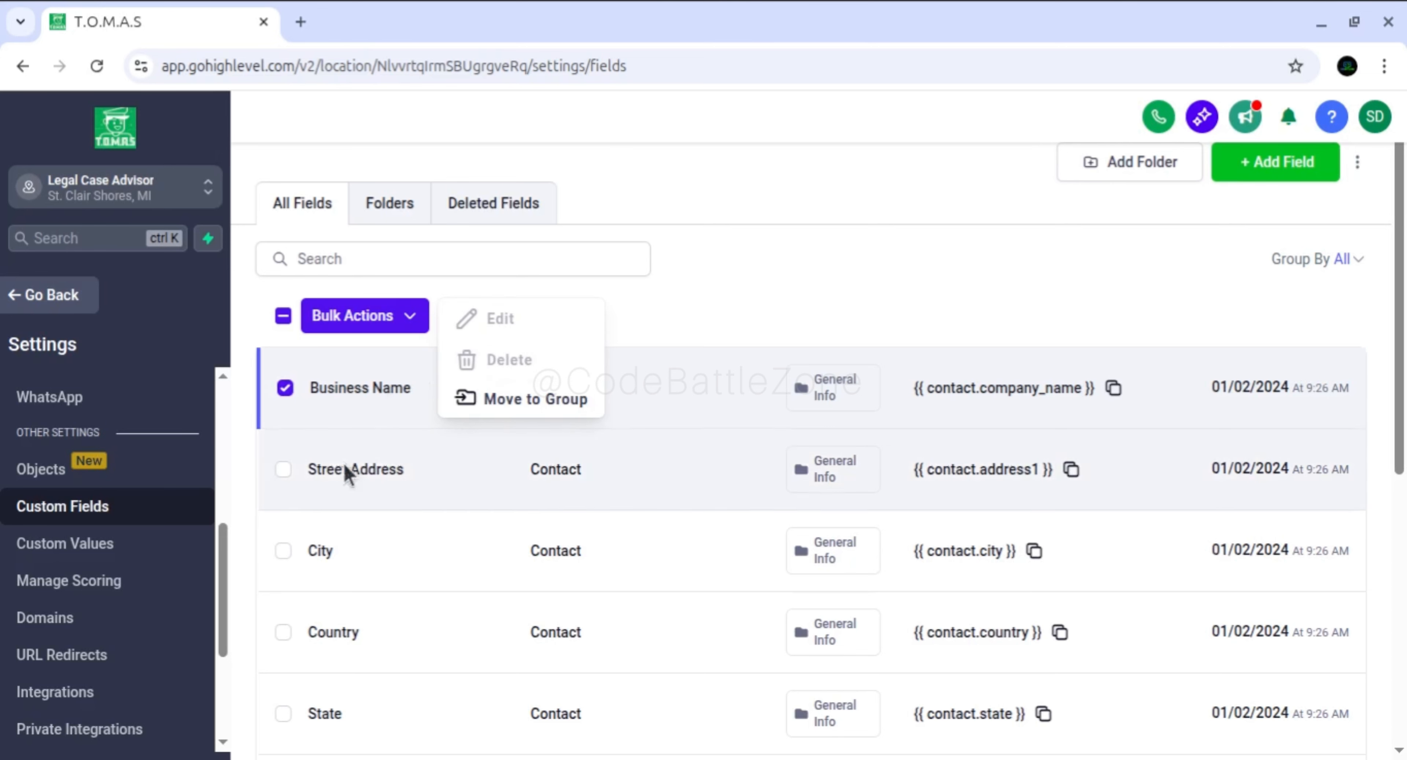
left_click(284, 550)
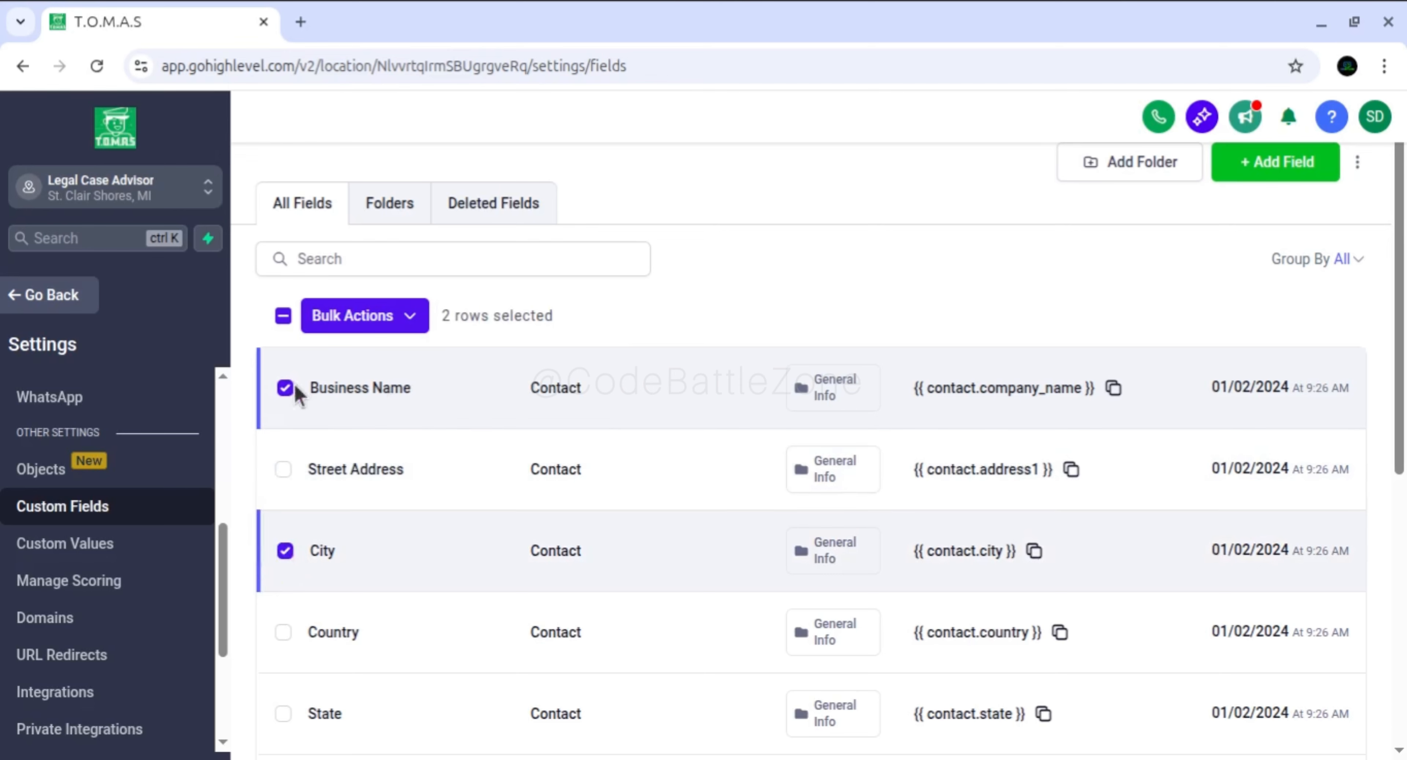
left_click(284, 387)
left_click(426, 328)
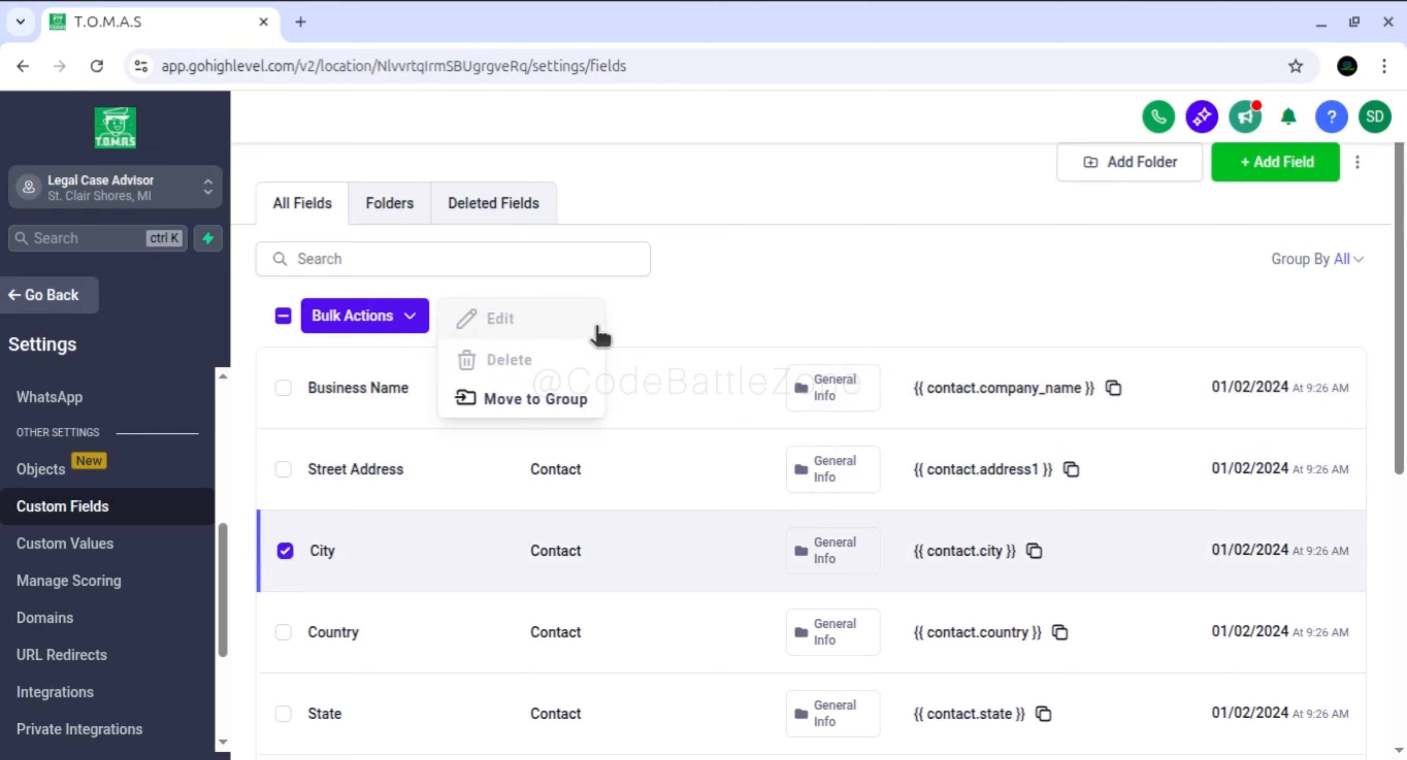
left_click(284, 551)
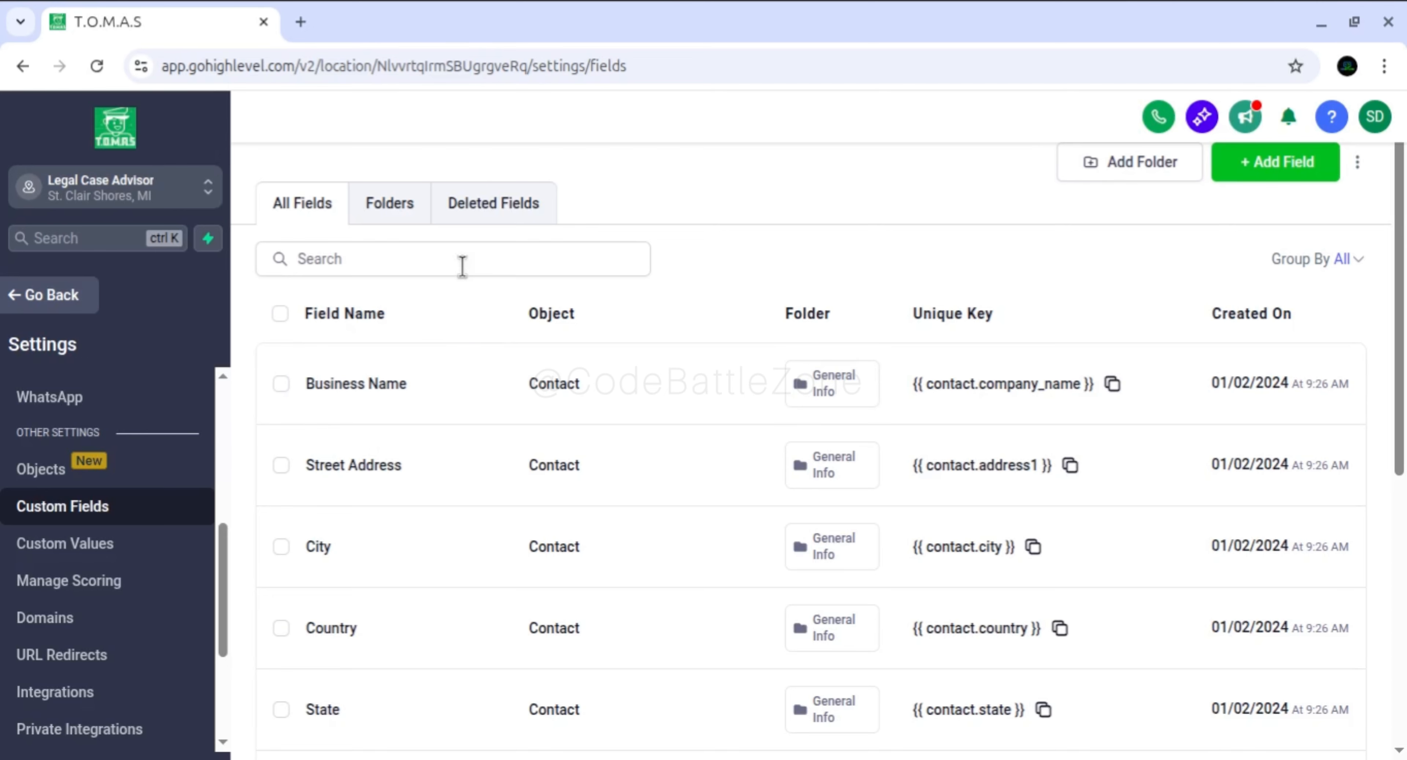
- Open the Contact folder of custom fields and bring its Age and Gender fields into view
left_click(386, 210)
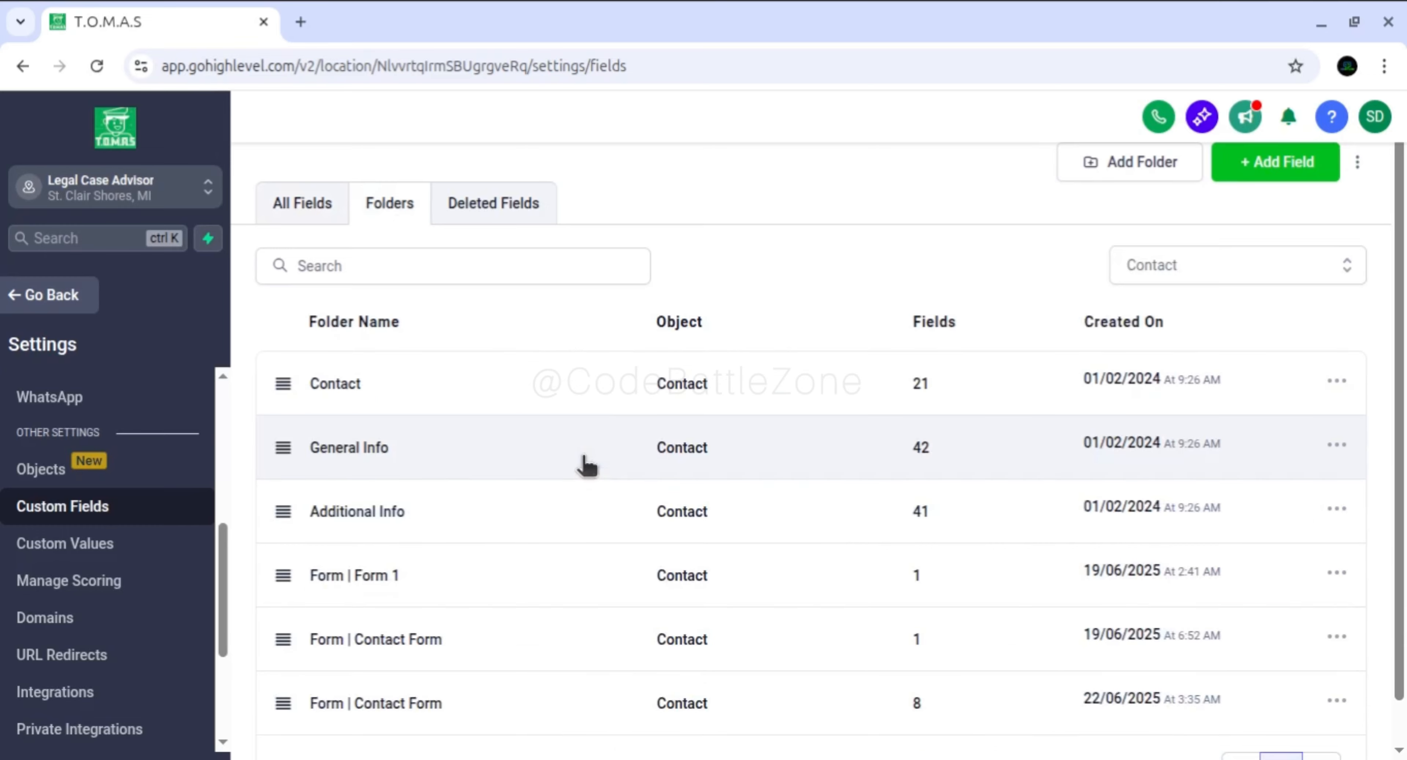
scroll(582, 452, "down", 2)
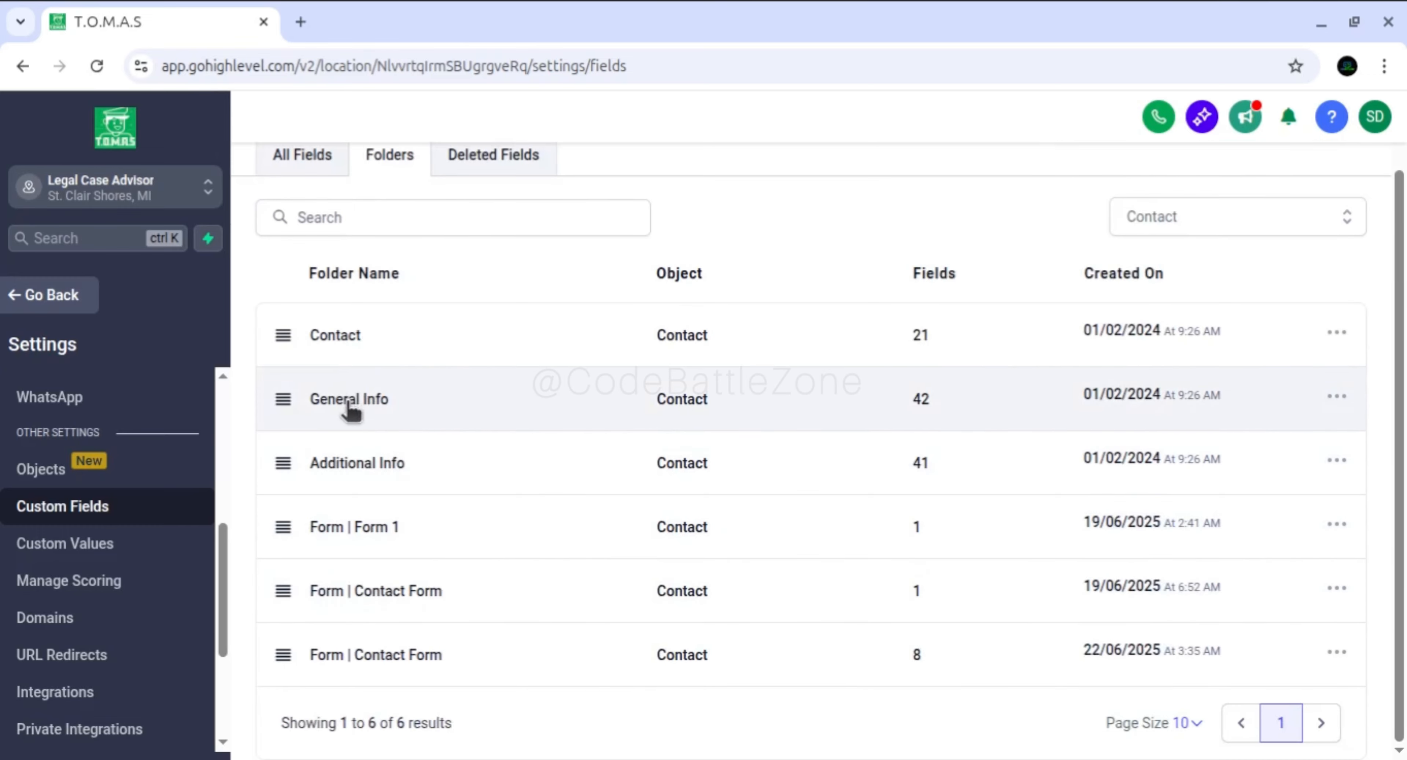
left_click(335, 338)
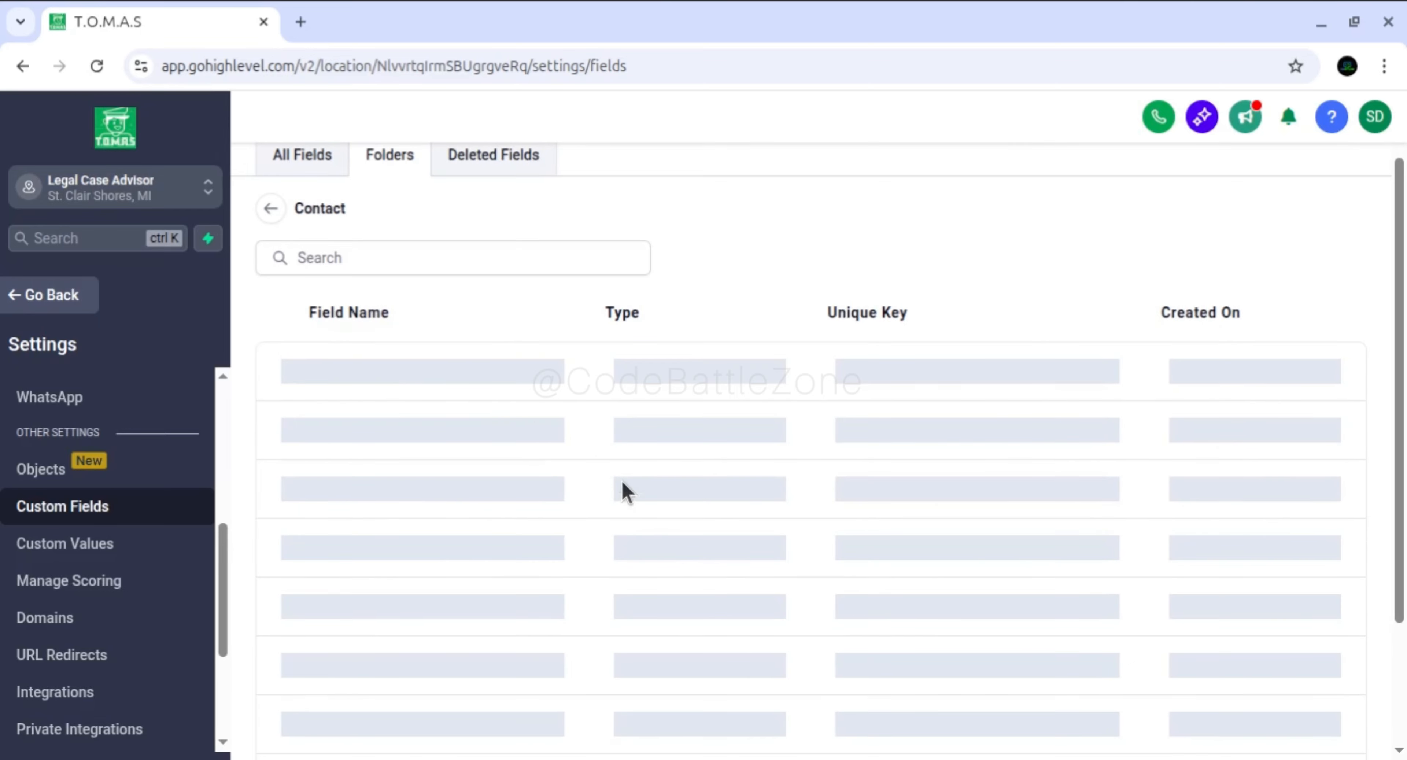
scroll(738, 527, "down", 5)
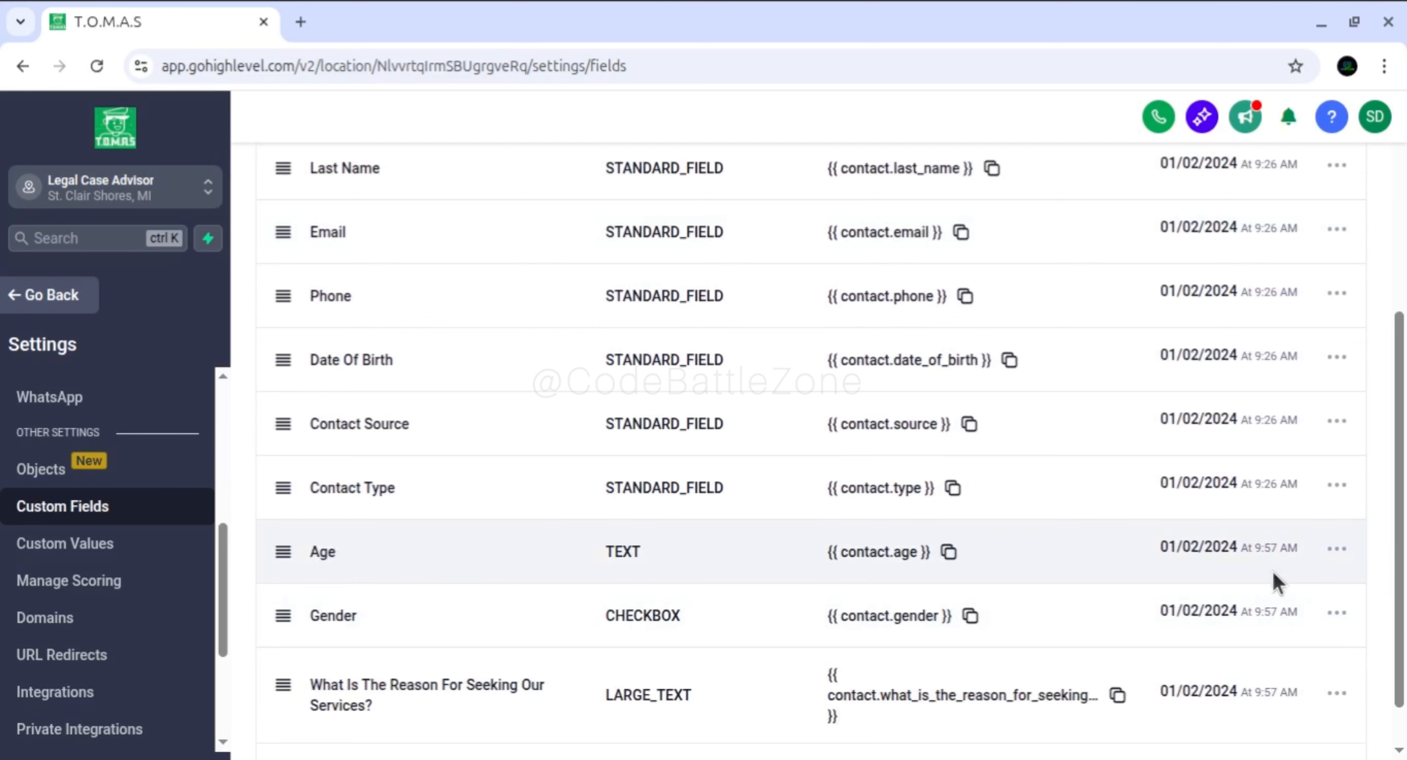
- Compare the actions available for the custom Age field with those for the standard Phone field
left_click(1337, 549)
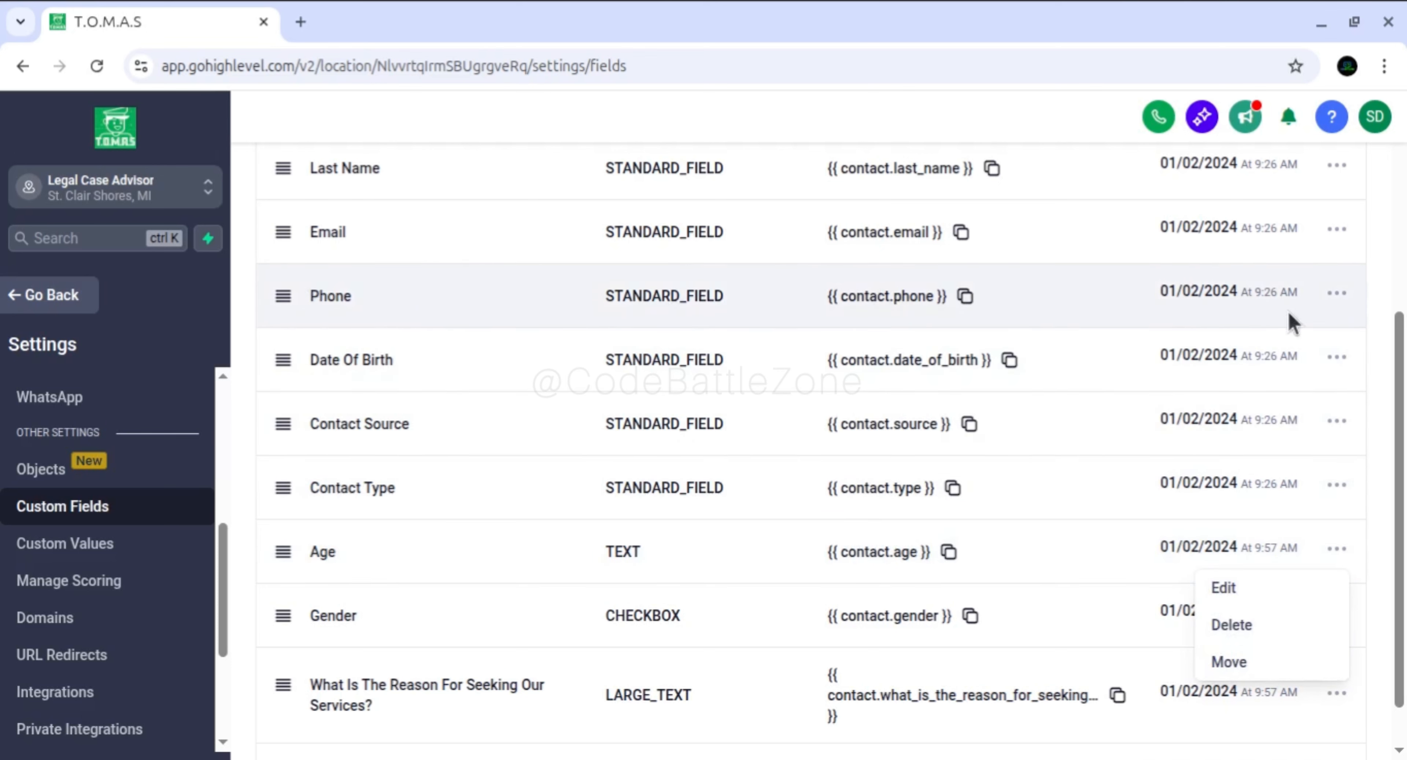
left_click(1337, 293)
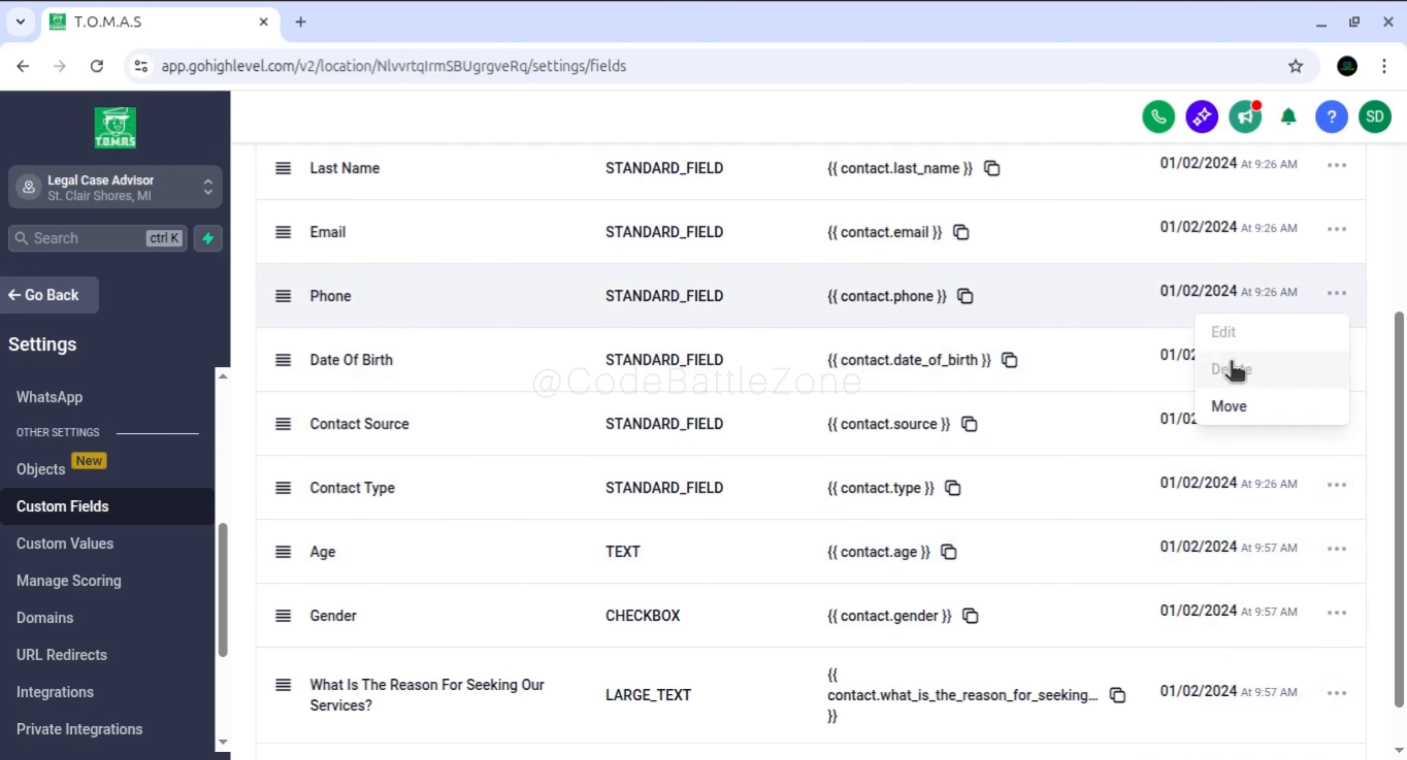
left_click(1380, 474)
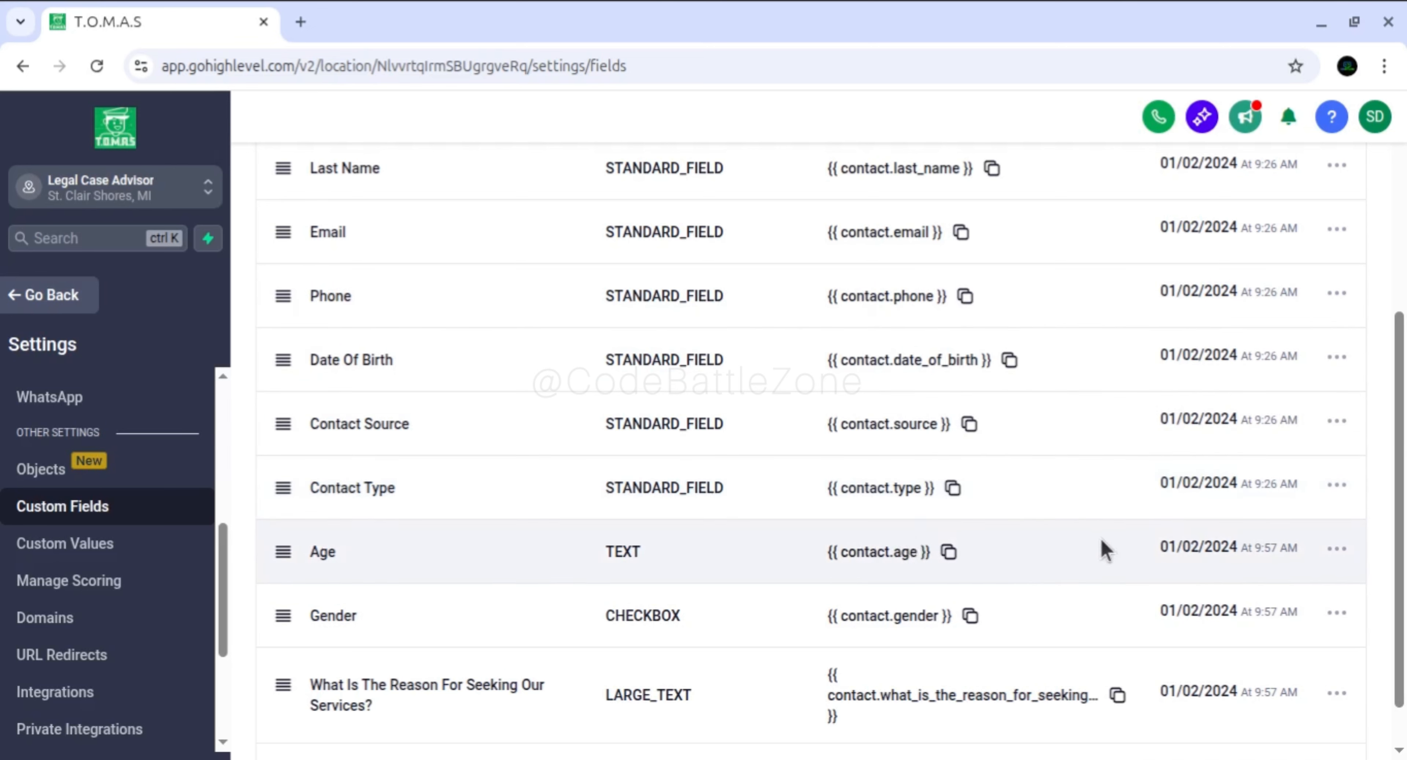
- Open the Gender field for editing to view its name, group and options, and close it without saving
scroll(831, 552, "down", 1)
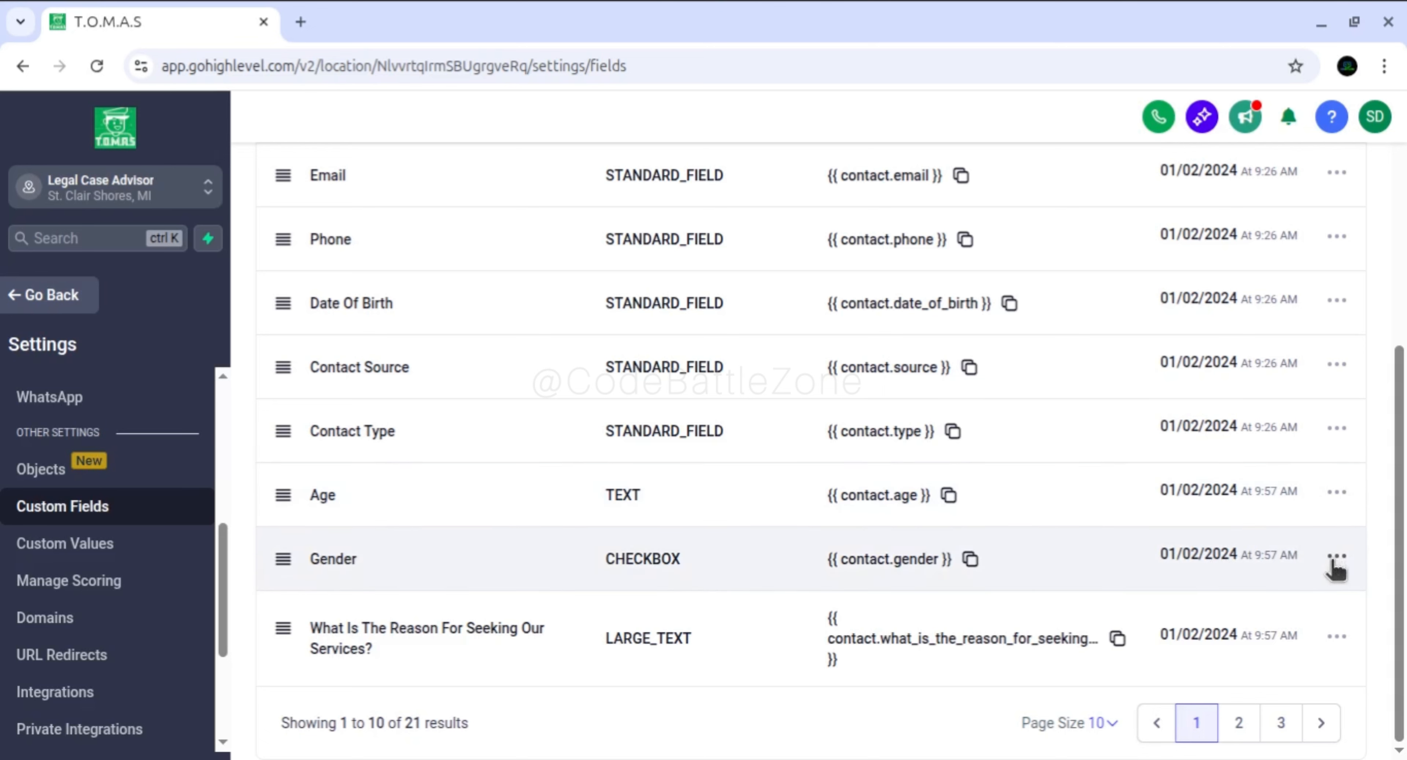
left_click(1333, 559)
left_click(1250, 603)
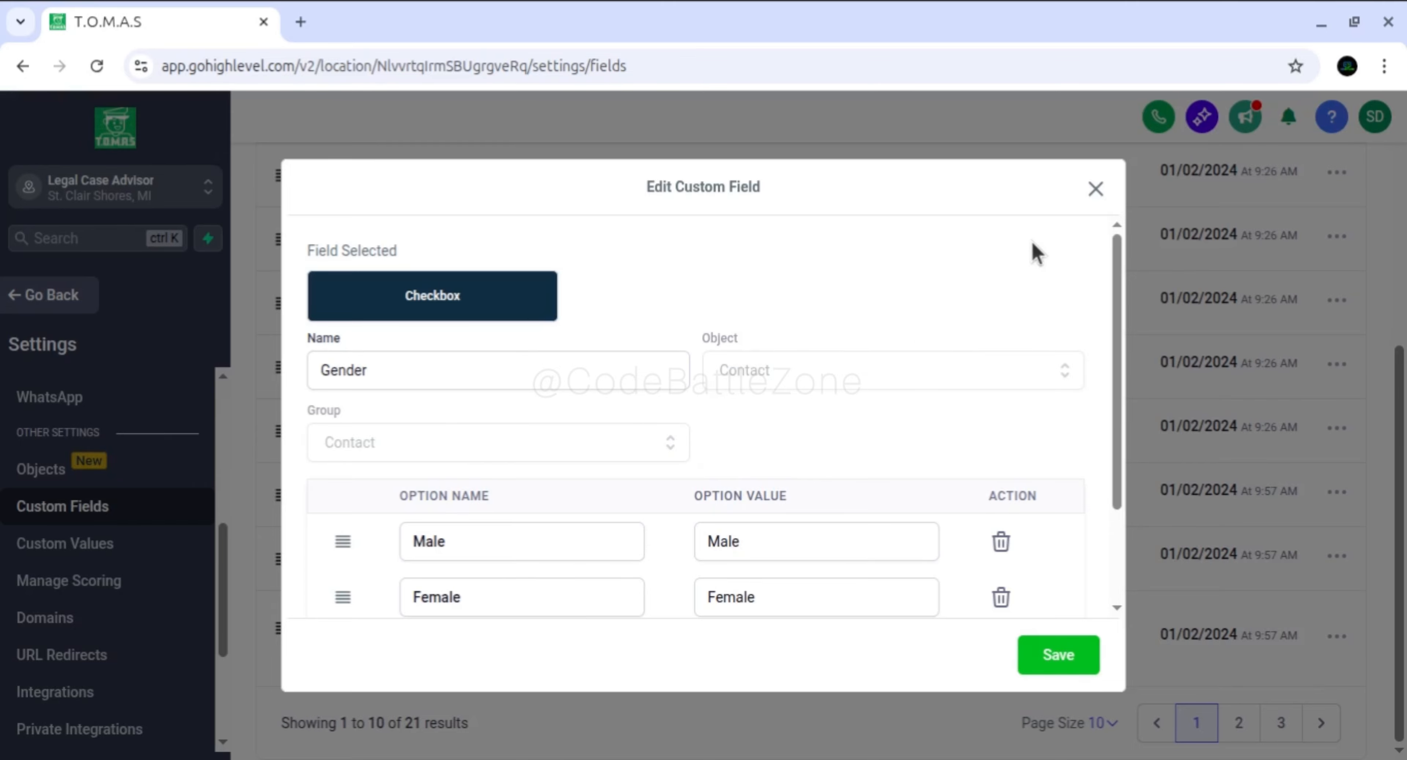
left_click(1095, 189)
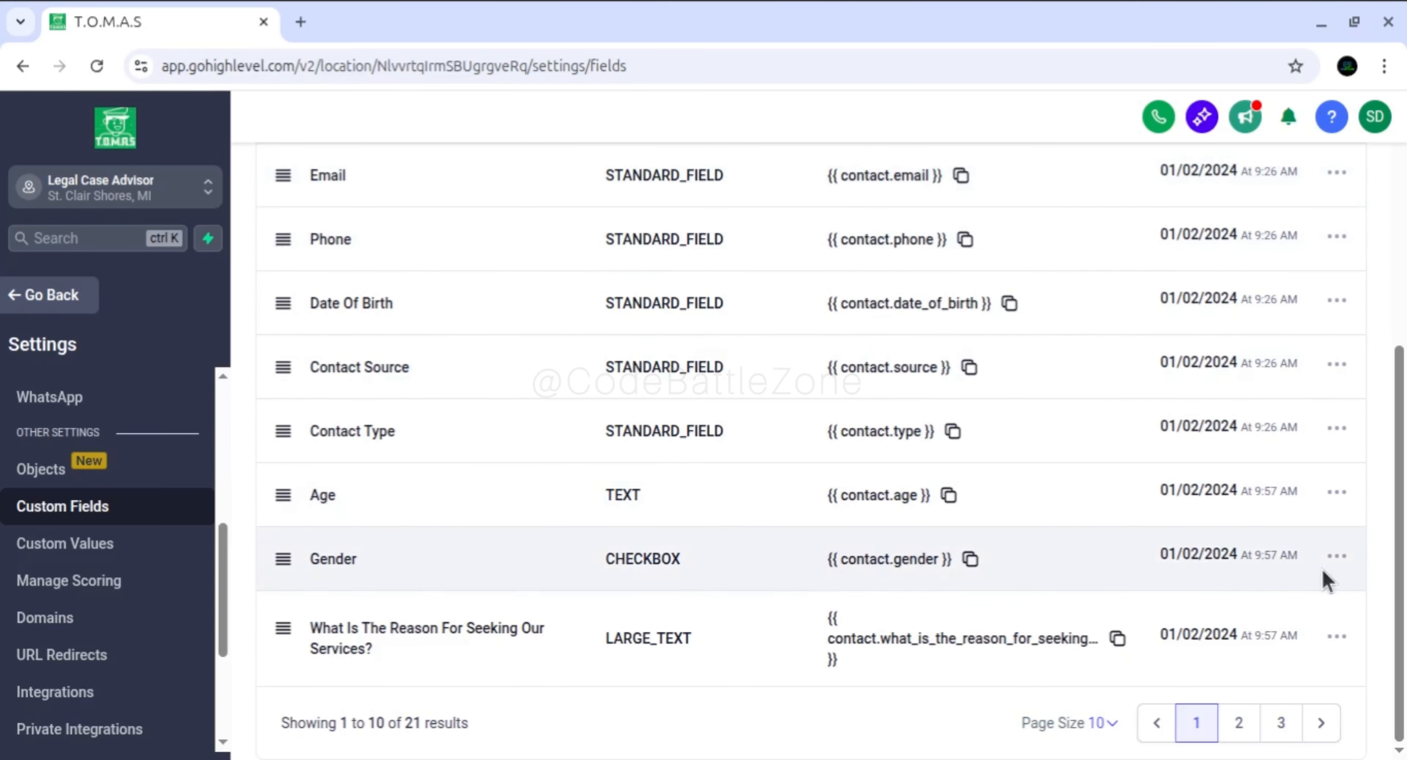
- View the destination folders for moving the Gender field, and close the move dialog without choosing one
left_click(1337, 557)
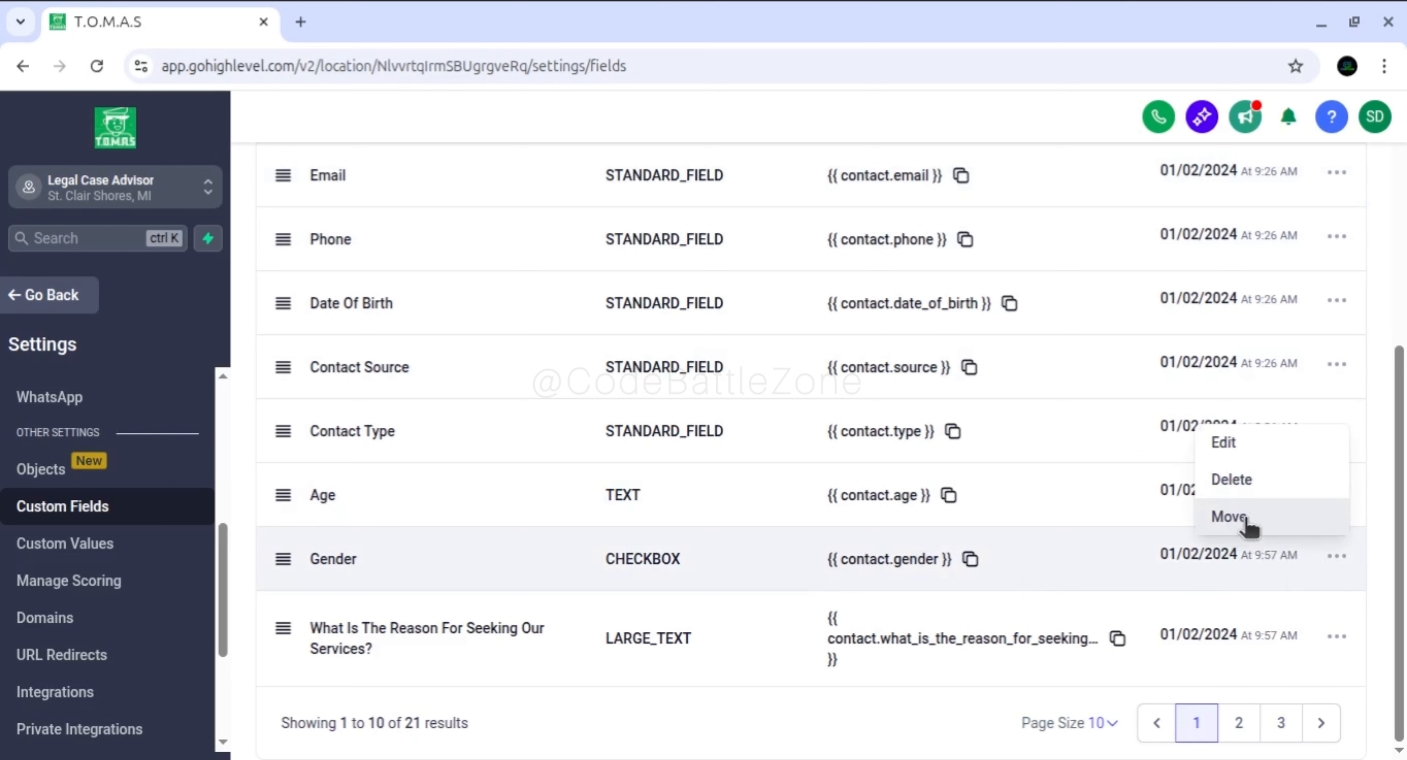
left_click(1229, 517)
left_click(657, 464)
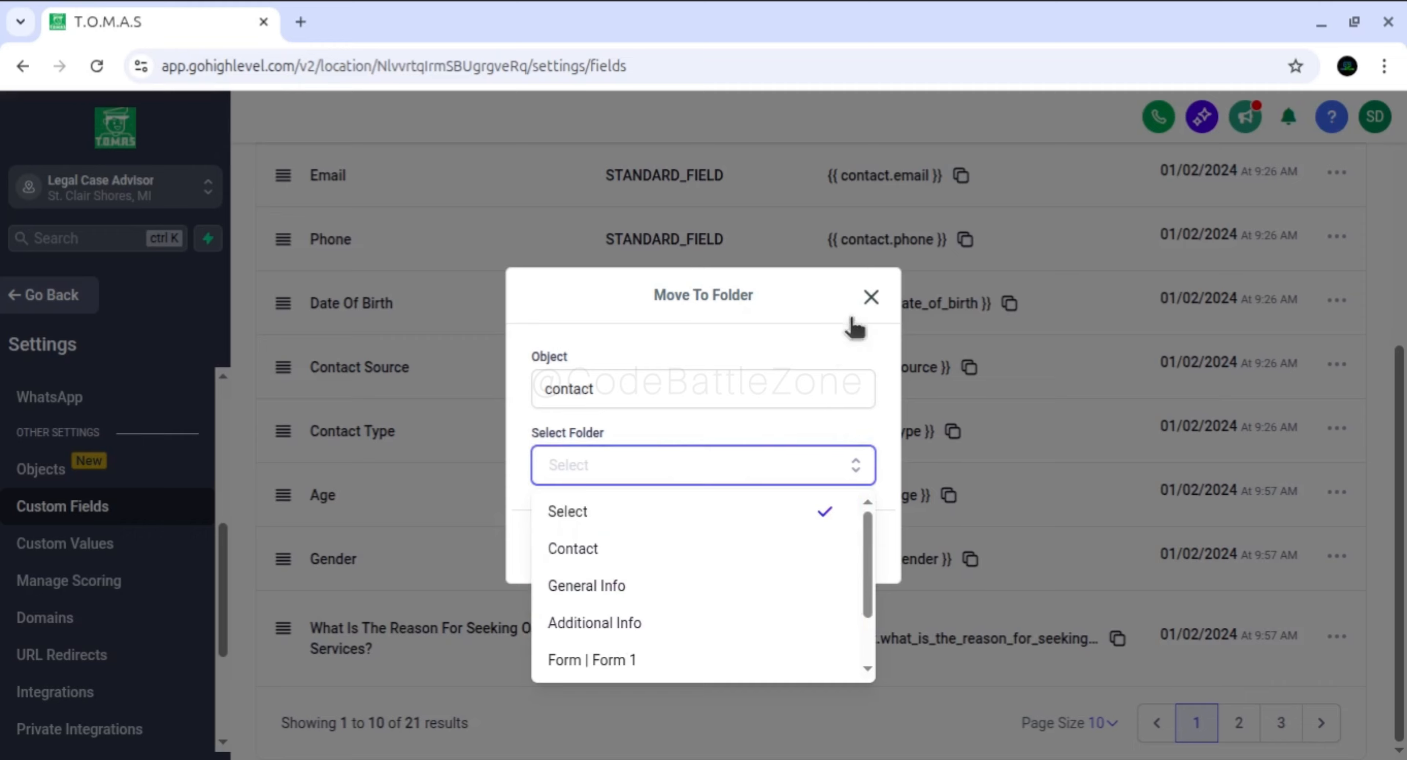
left_click(871, 297)
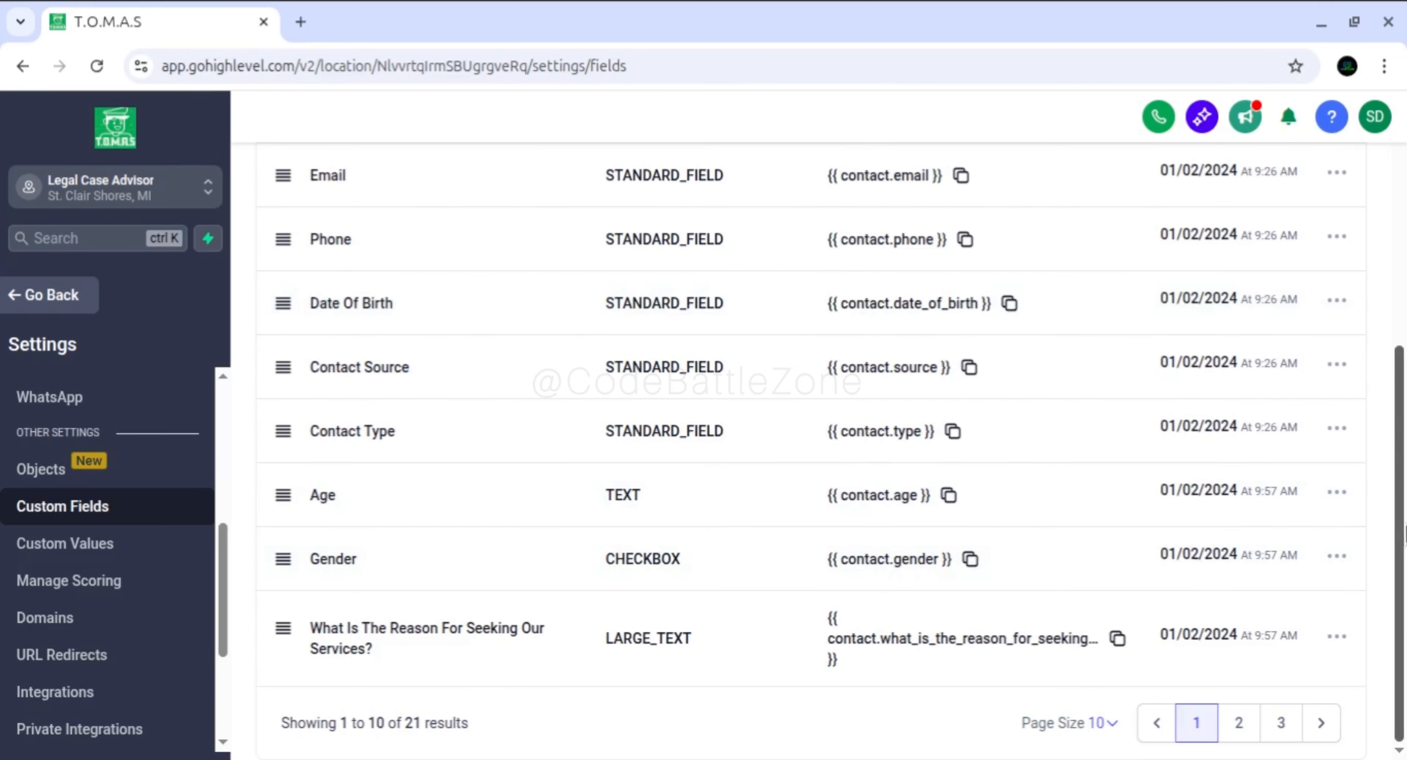
- Add an option named Others with the value Others to the Gender custom field in the Contact folder and save it
left_click_drag(1399, 536, 1405, 318)
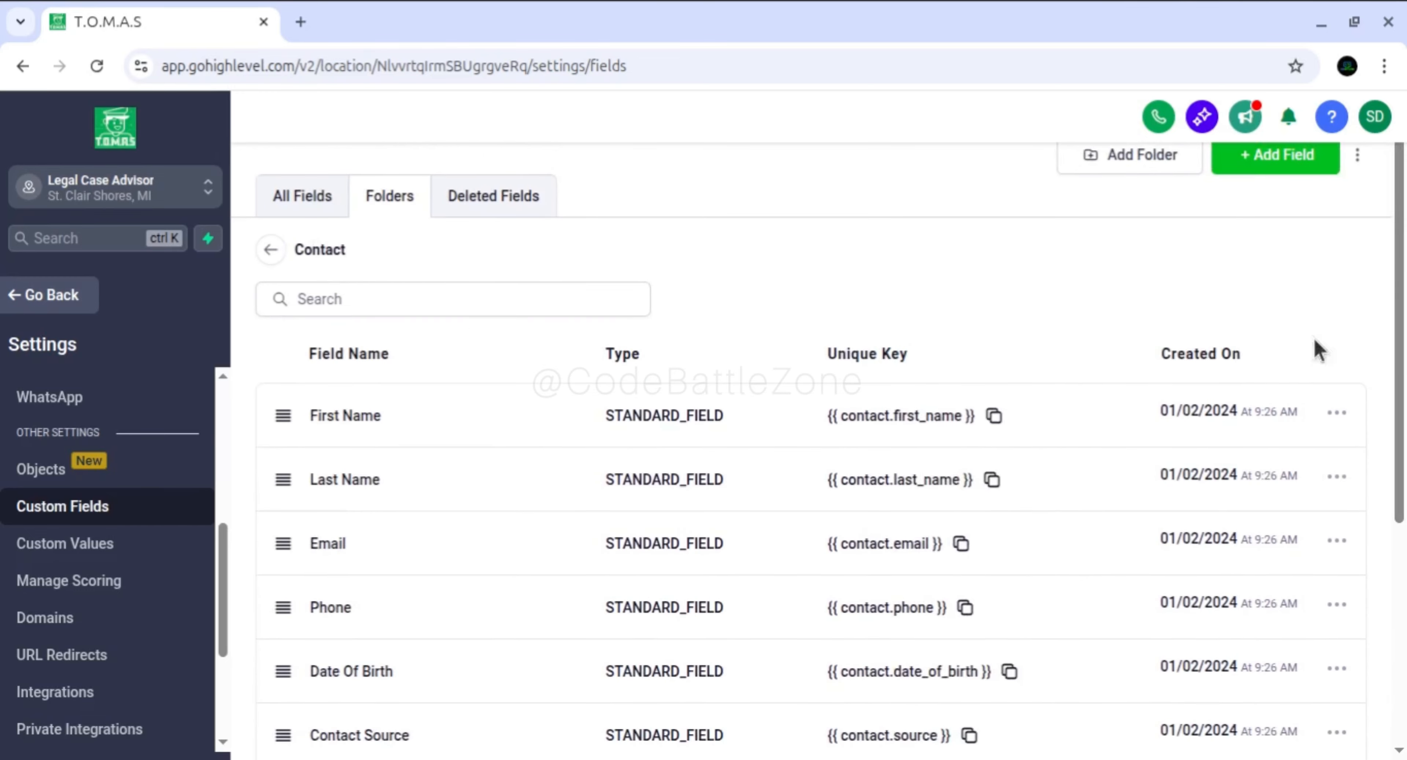
left_click_drag(1401, 386, 1406, 601)
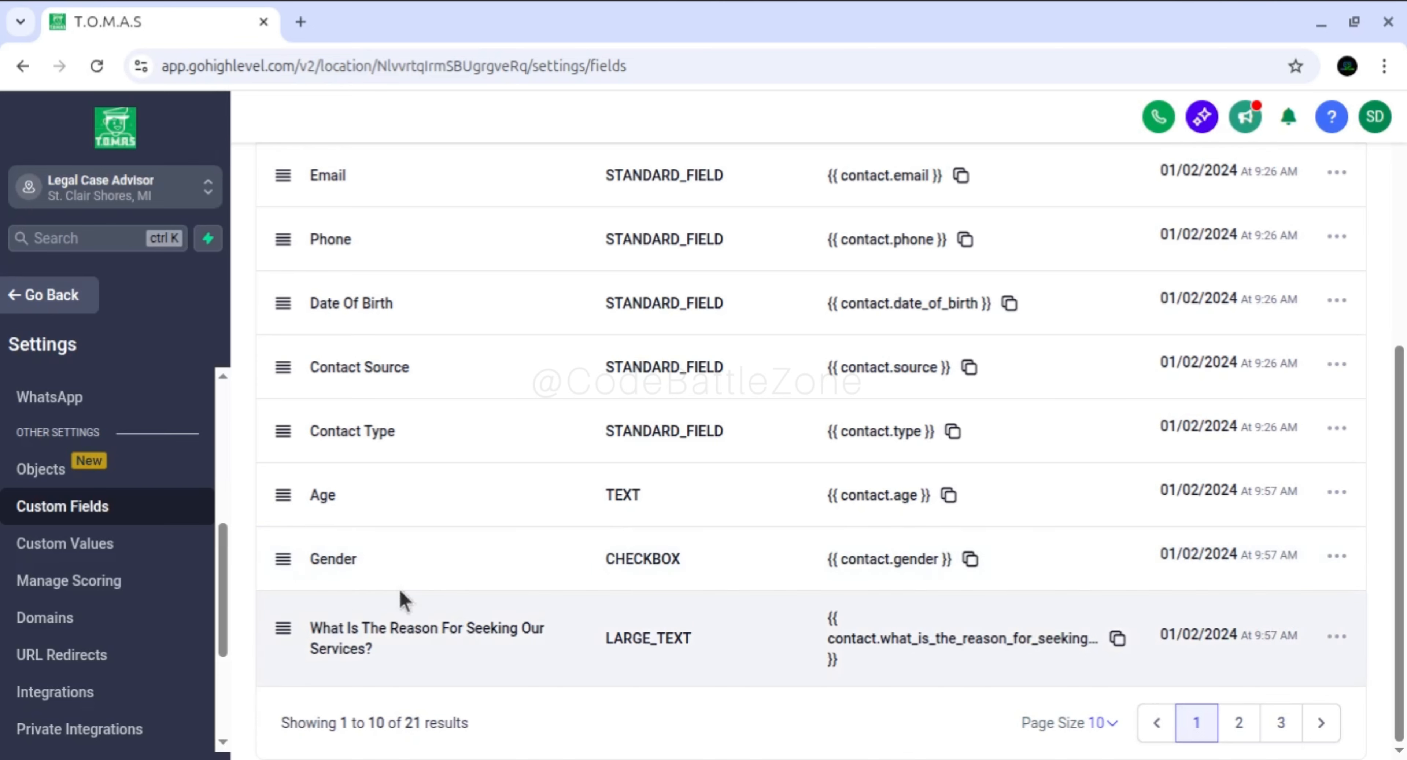
left_click(1338, 556)
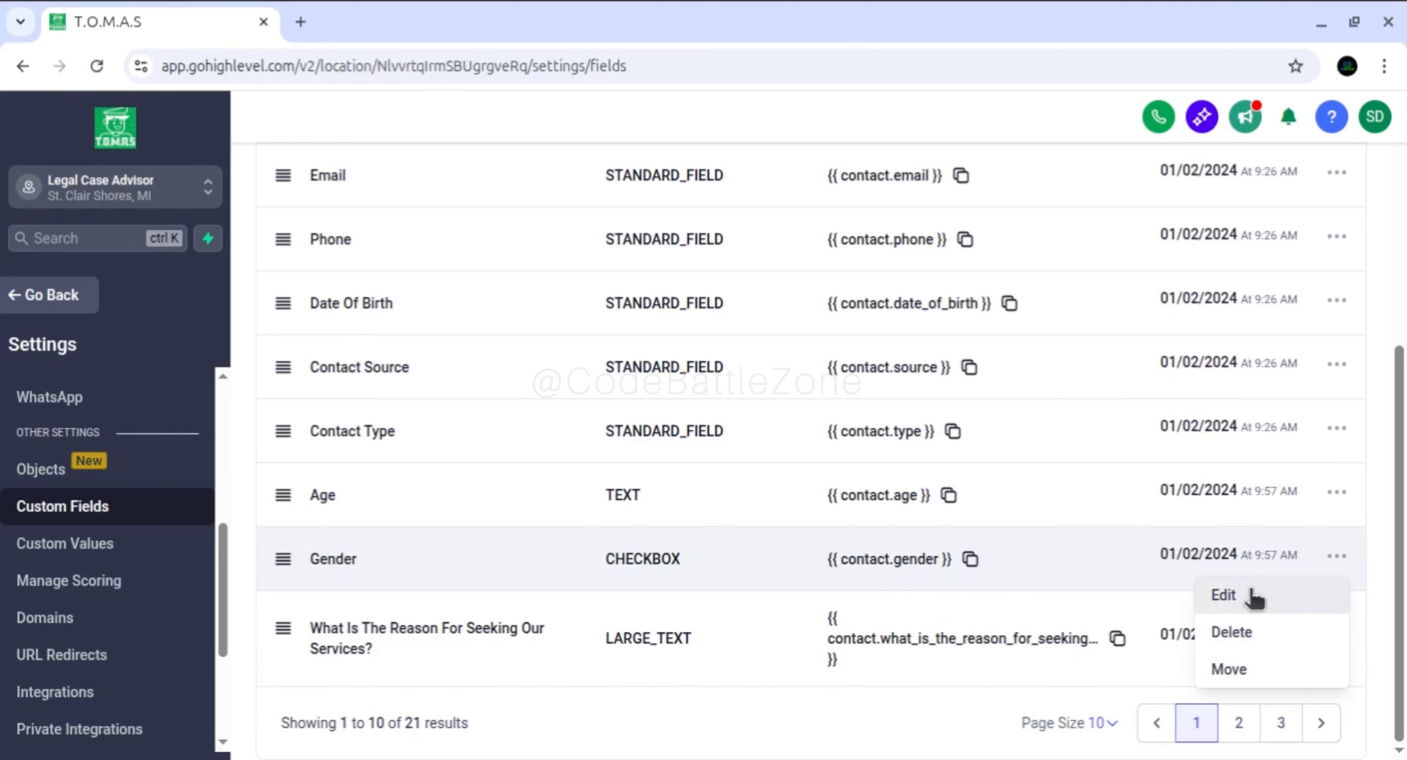
left_click(1223, 595)
scroll(632, 540, "down", 3)
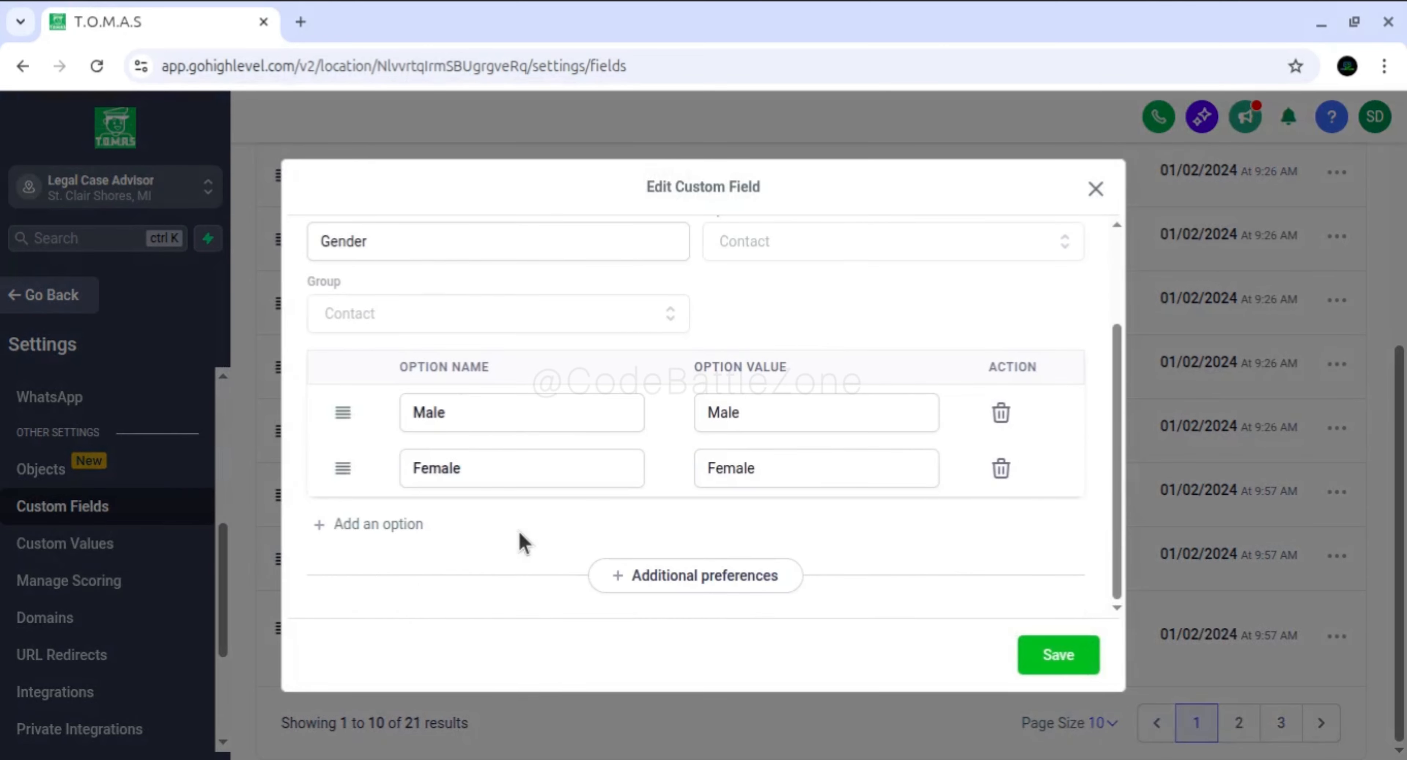
left_click(391, 526)
left_click(453, 528)
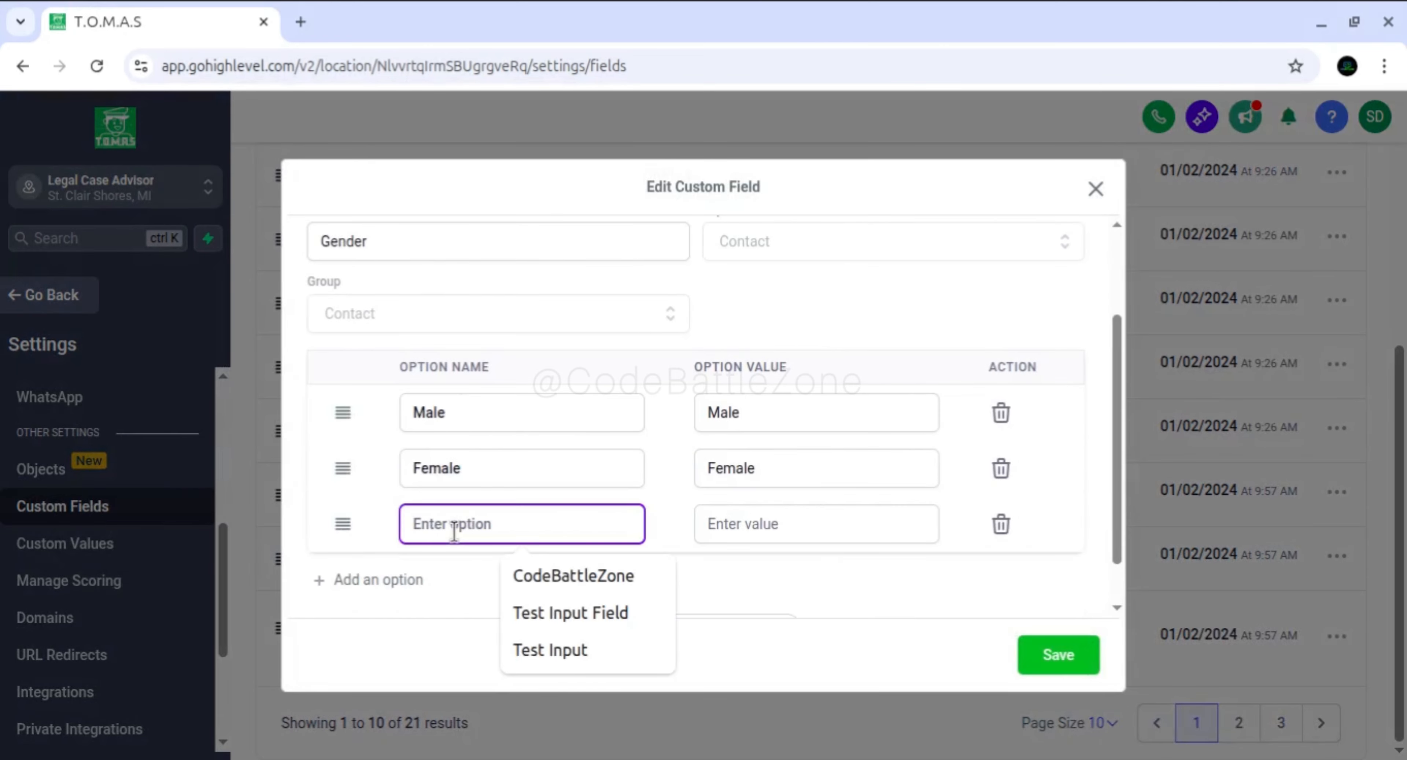
type("Others")
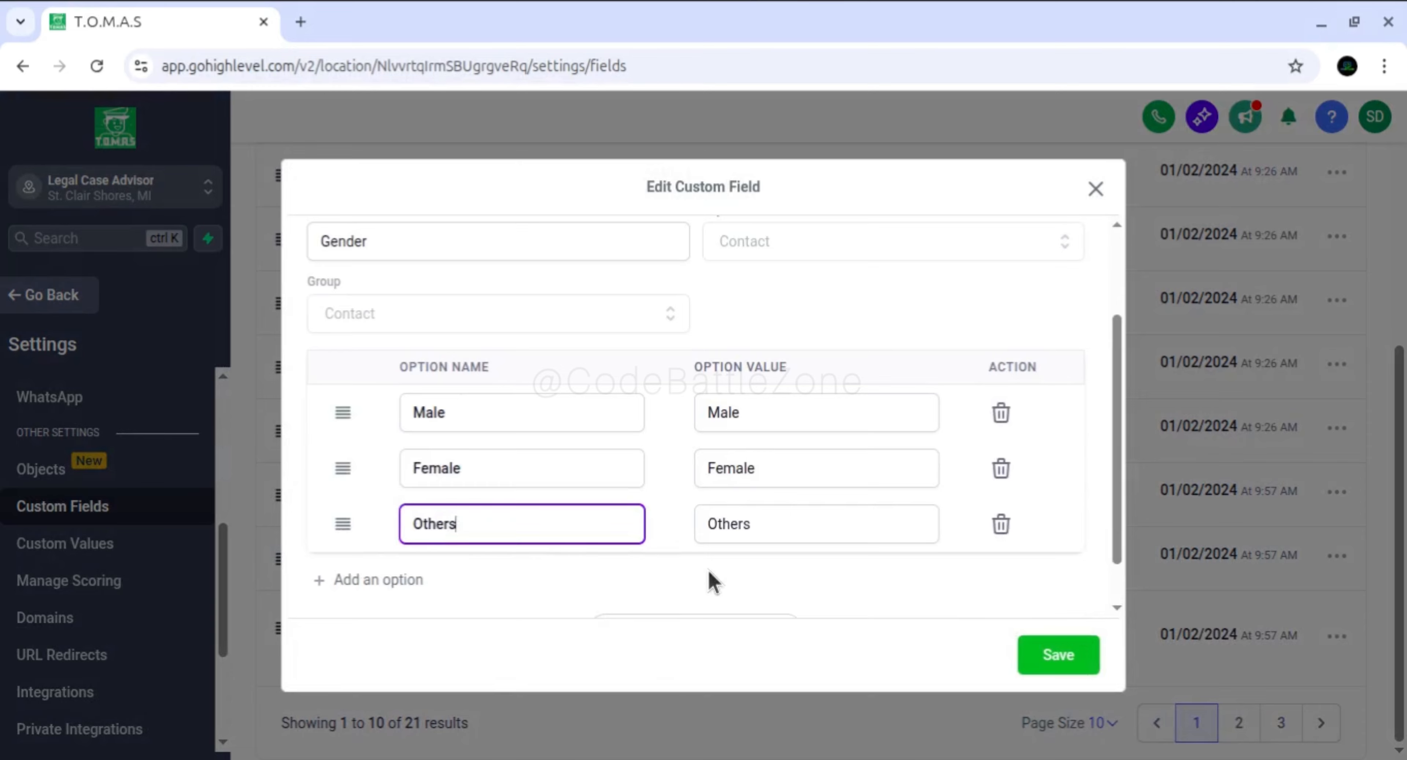
left_click(1038, 656)
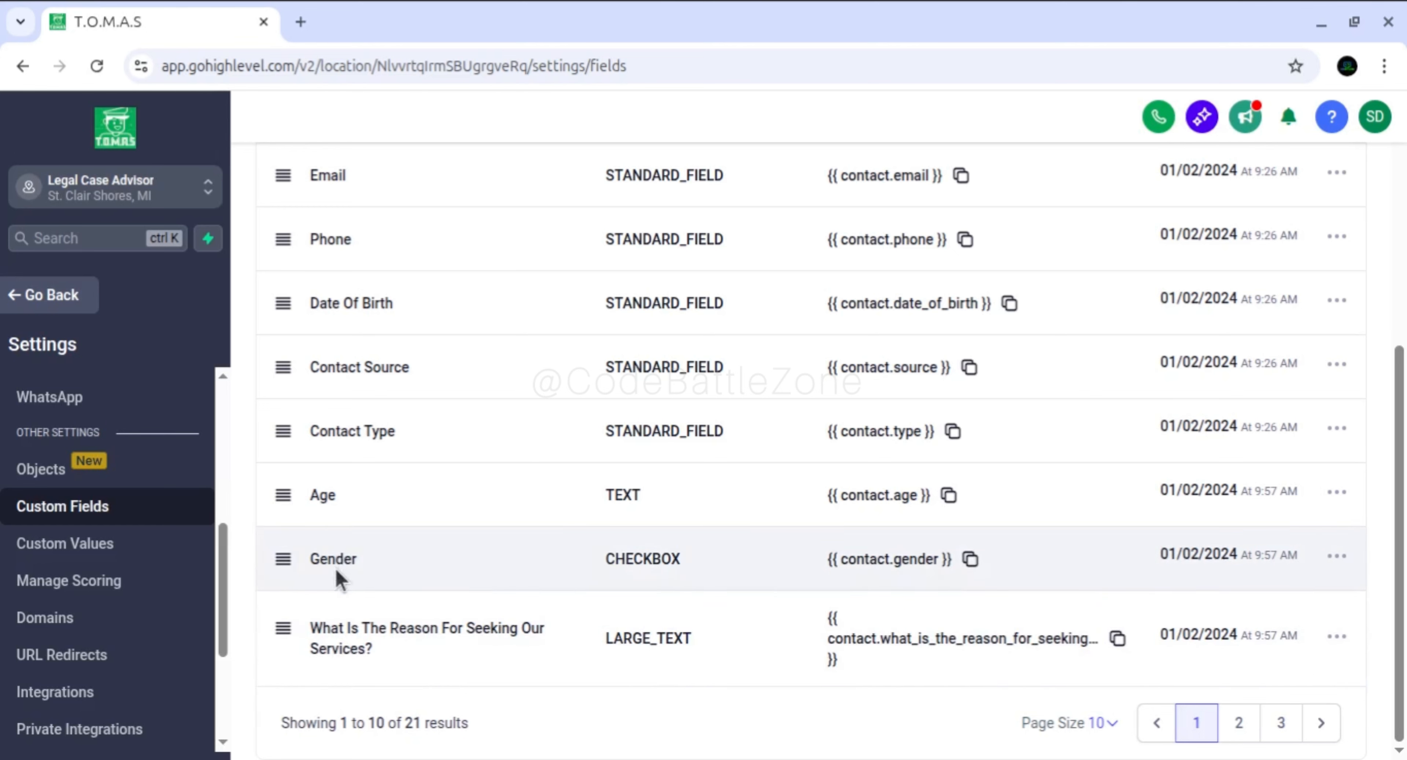
scroll(1399, 519, "up", 1)
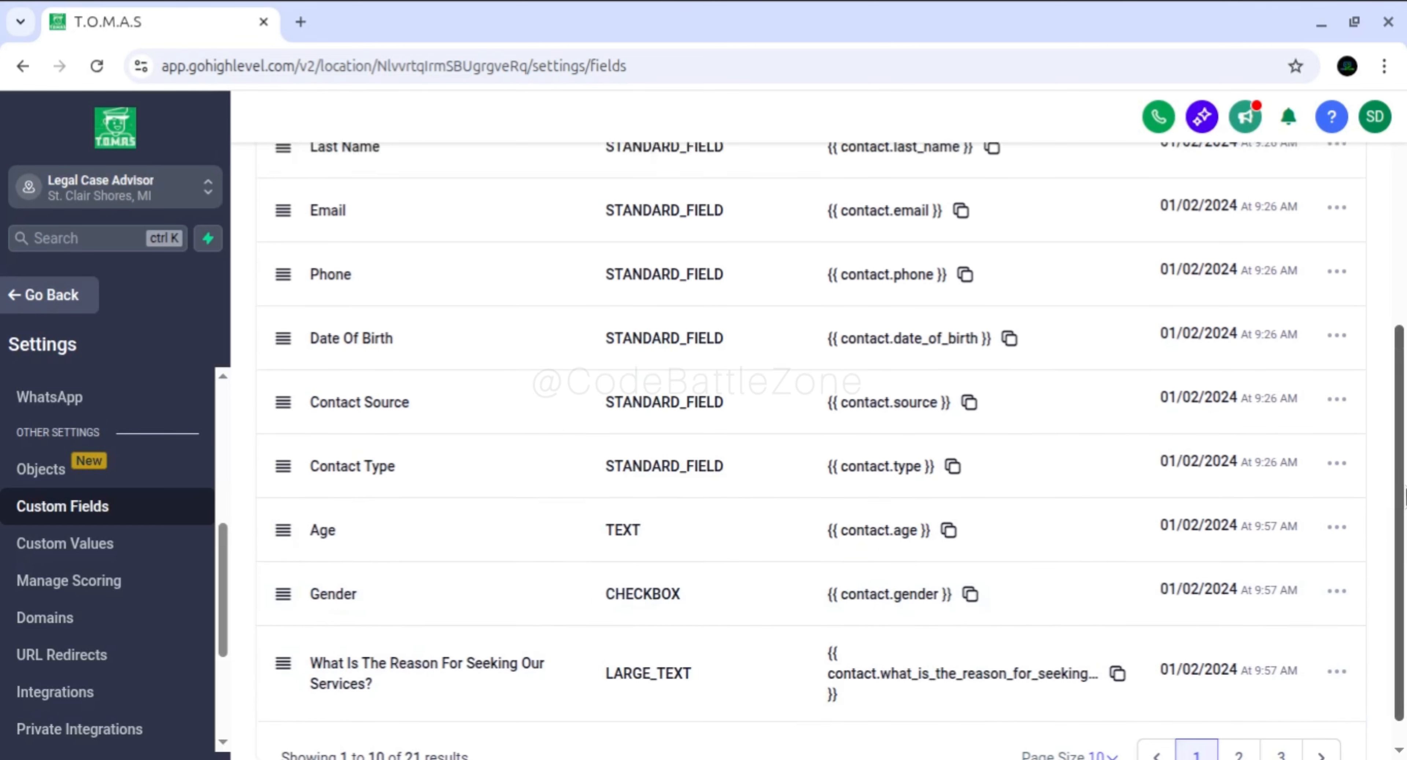
scroll(1404, 518, "down", 1)
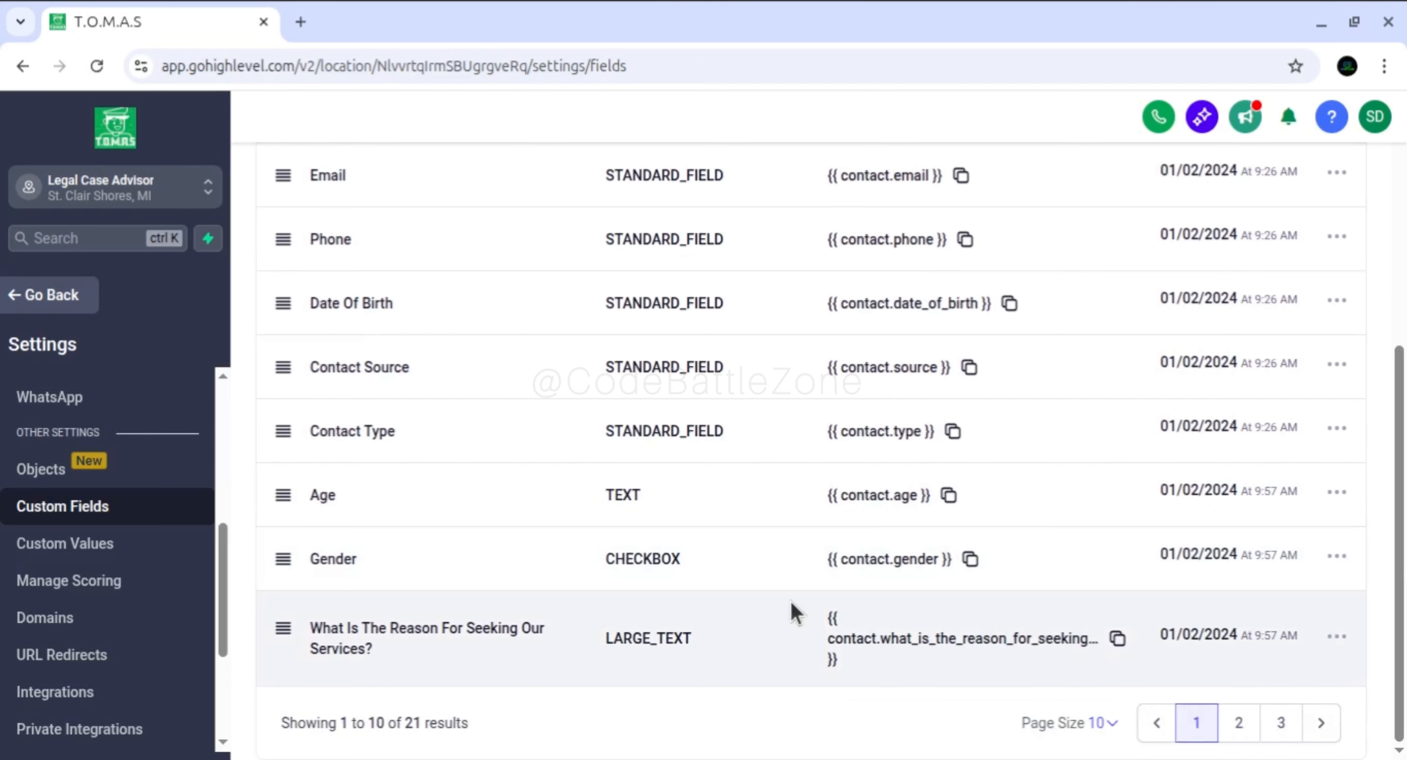
scroll(727, 576, "up", 3)
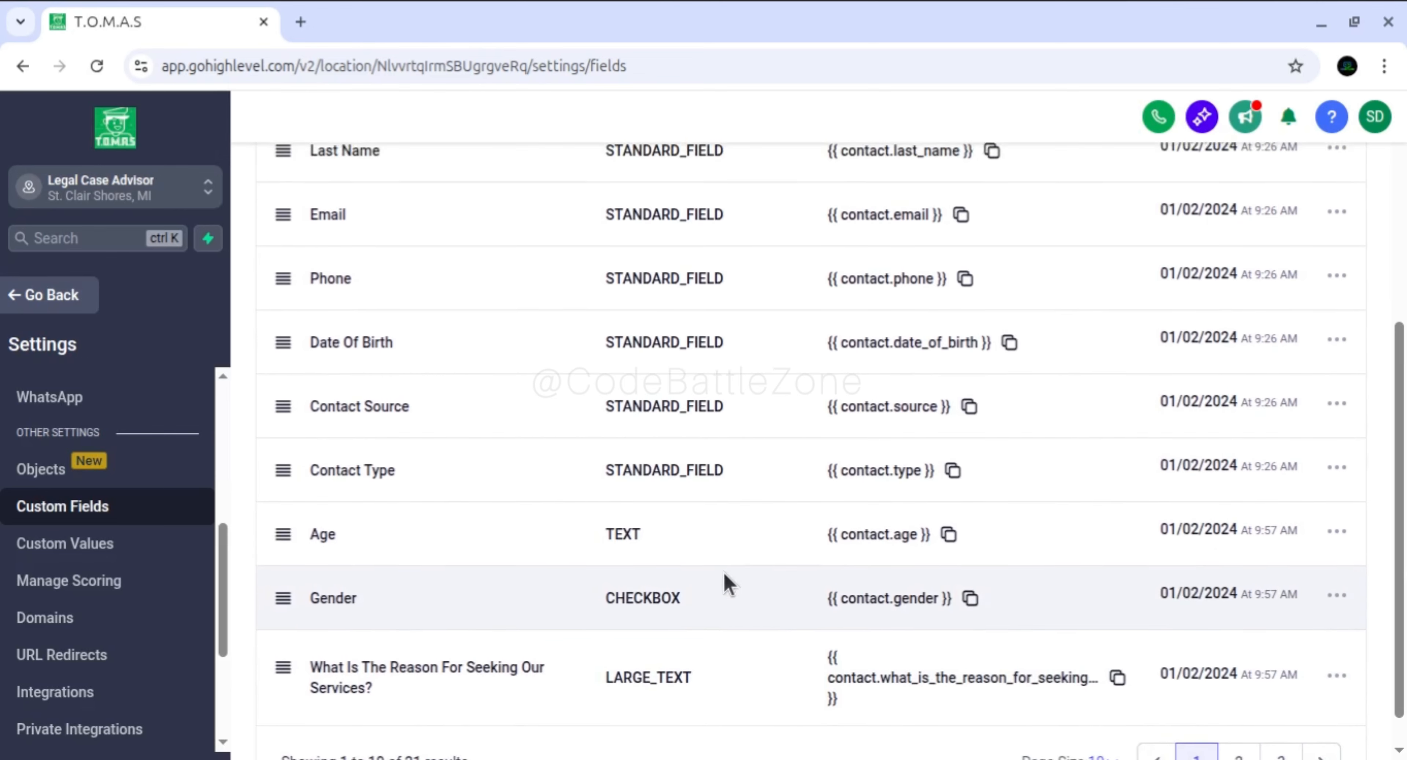
scroll(557, 488, "up", 5)
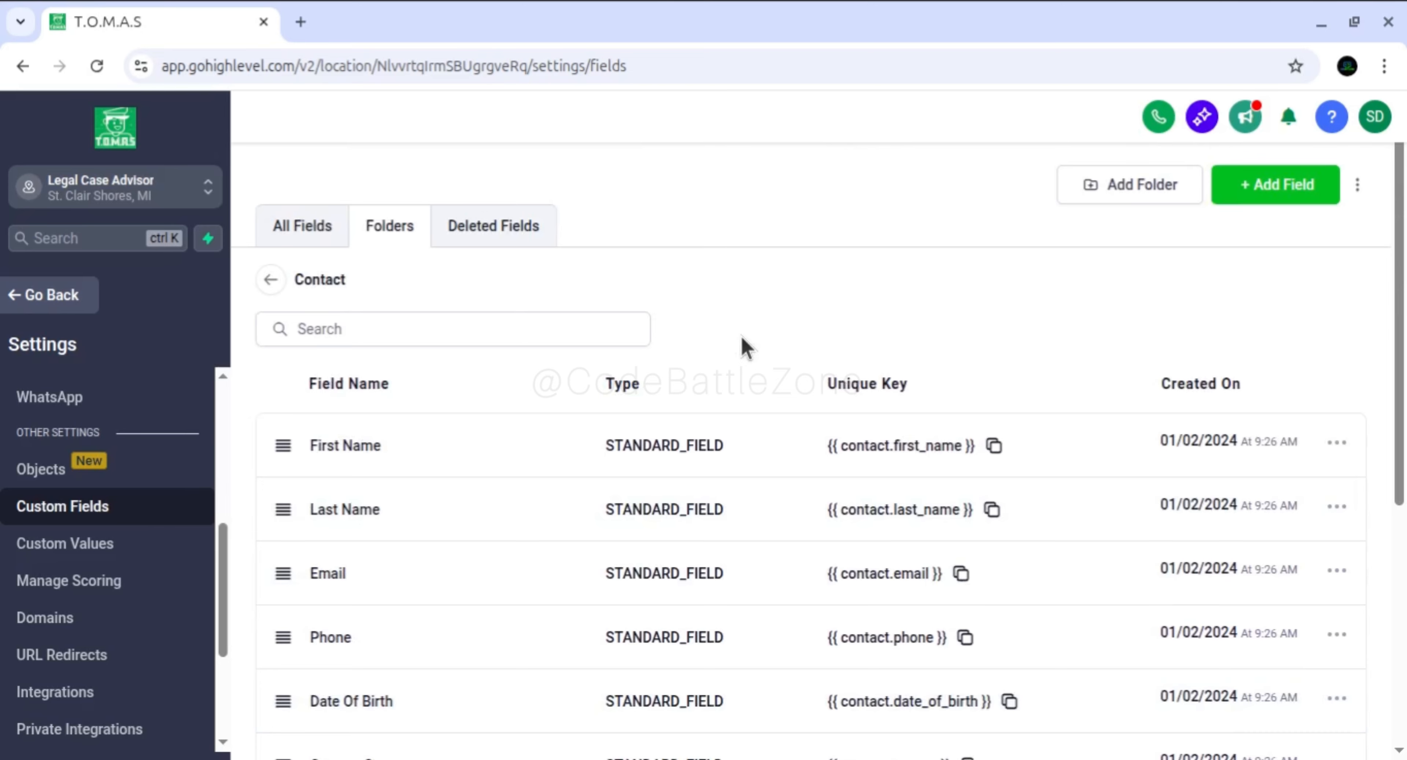
scroll(743, 346, "down", 6)
scroll(742, 346, "up", 6)
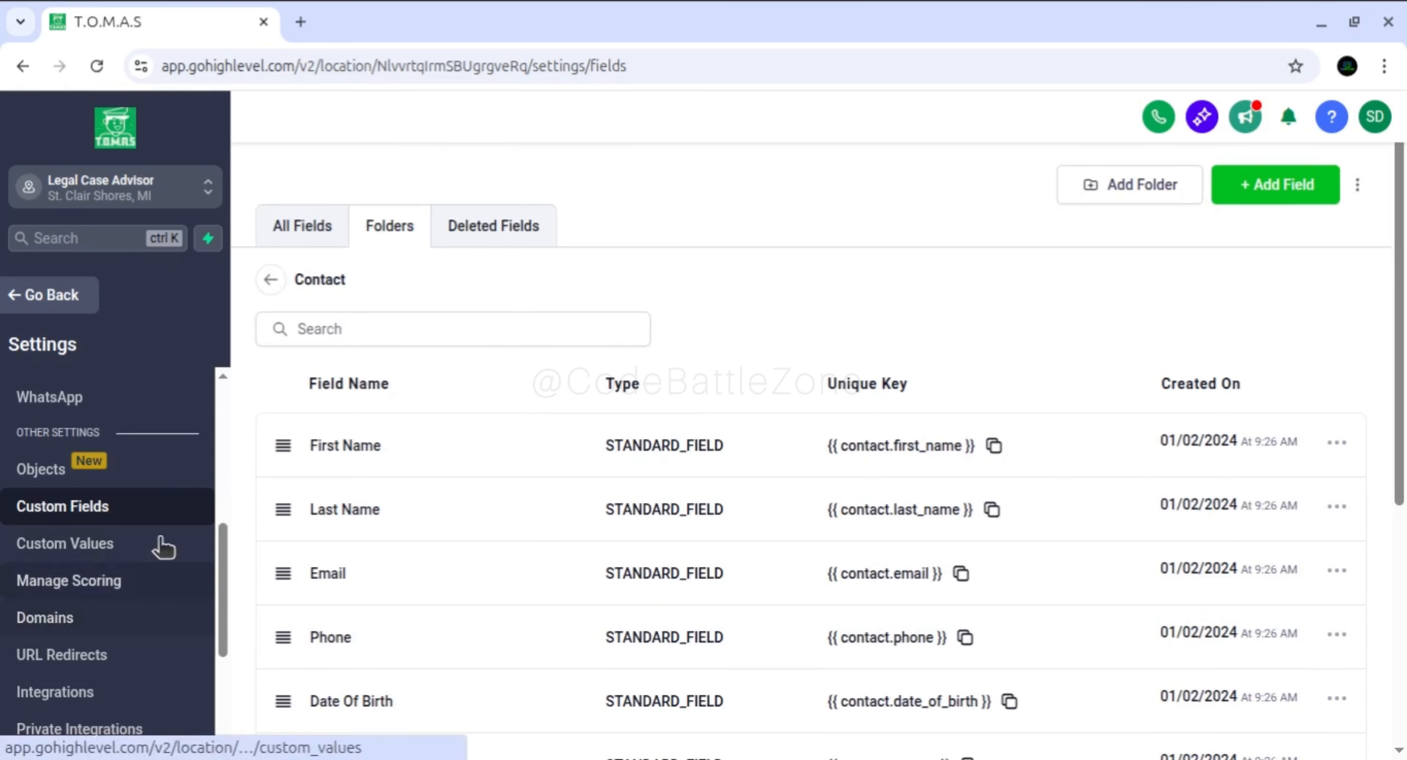
- Leave the settings, go to the forms under Sites, and open the Contact Form in the form builder
scroll(195, 558, "down", 3)
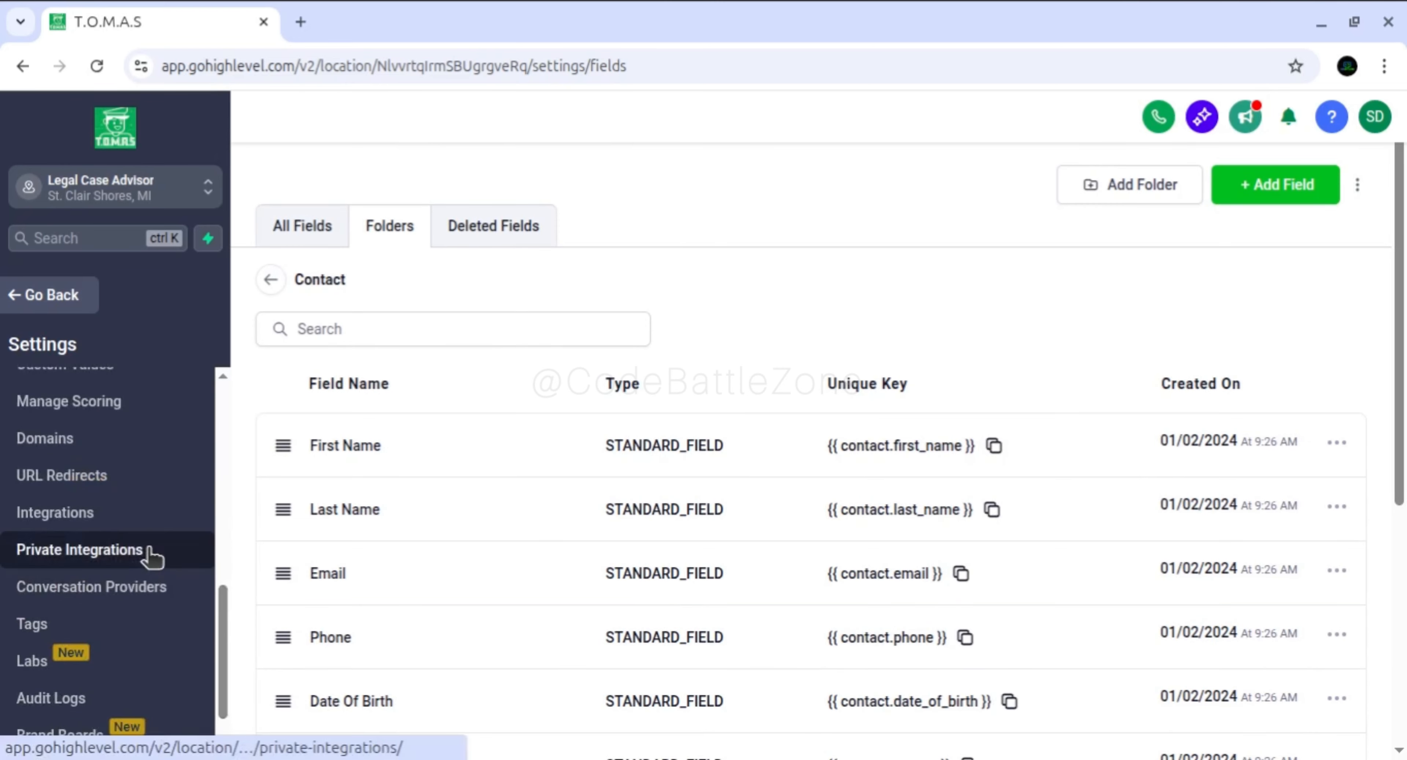
mouse_move(221, 606)
left_mouse_down()
mouse_move(222, 569)
mouse_move(222, 613)
left_mouse_up()
scroll(125, 616, "up", 4)
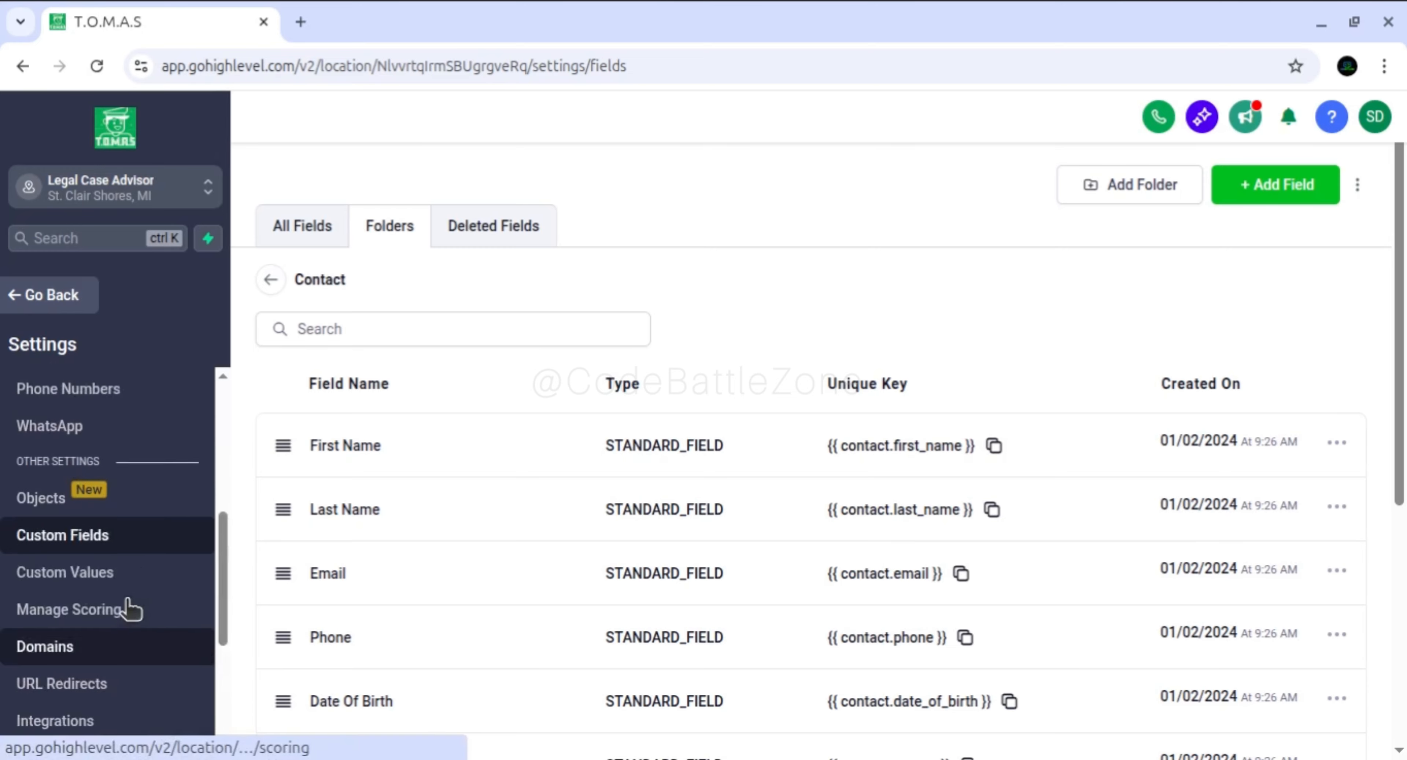
scroll(126, 541, "down", 1)
scroll(119, 540, "up", 4)
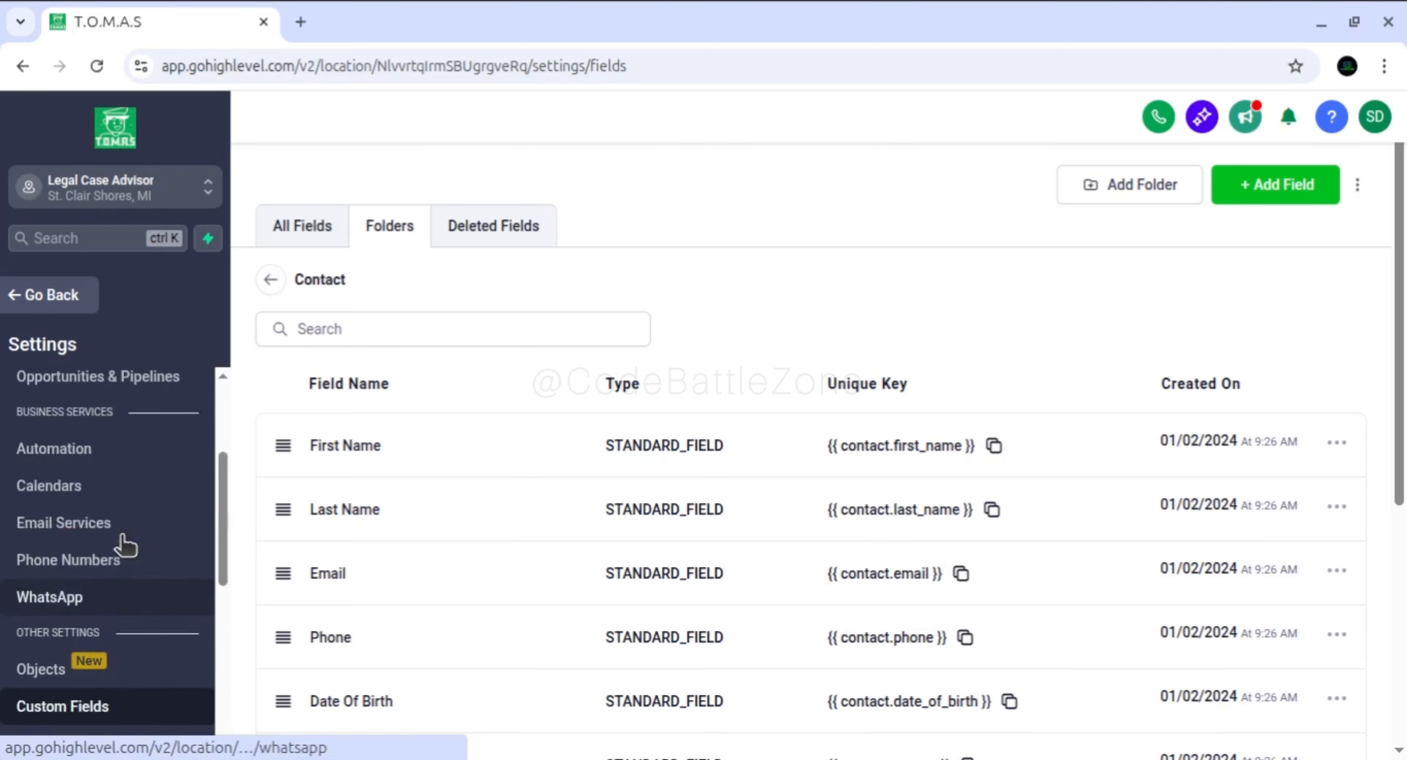
left_click(53, 316)
scroll(151, 606, "down", 2)
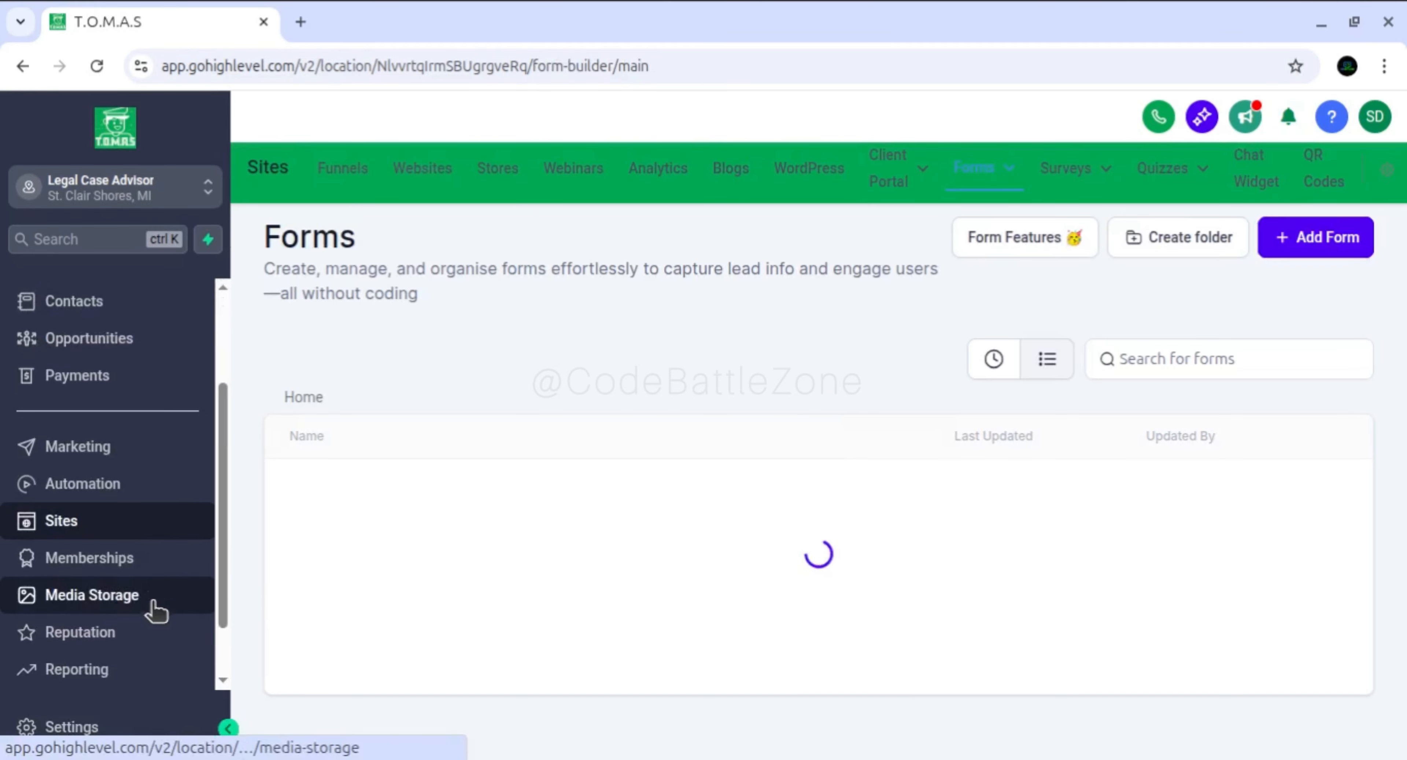
left_click(334, 497)
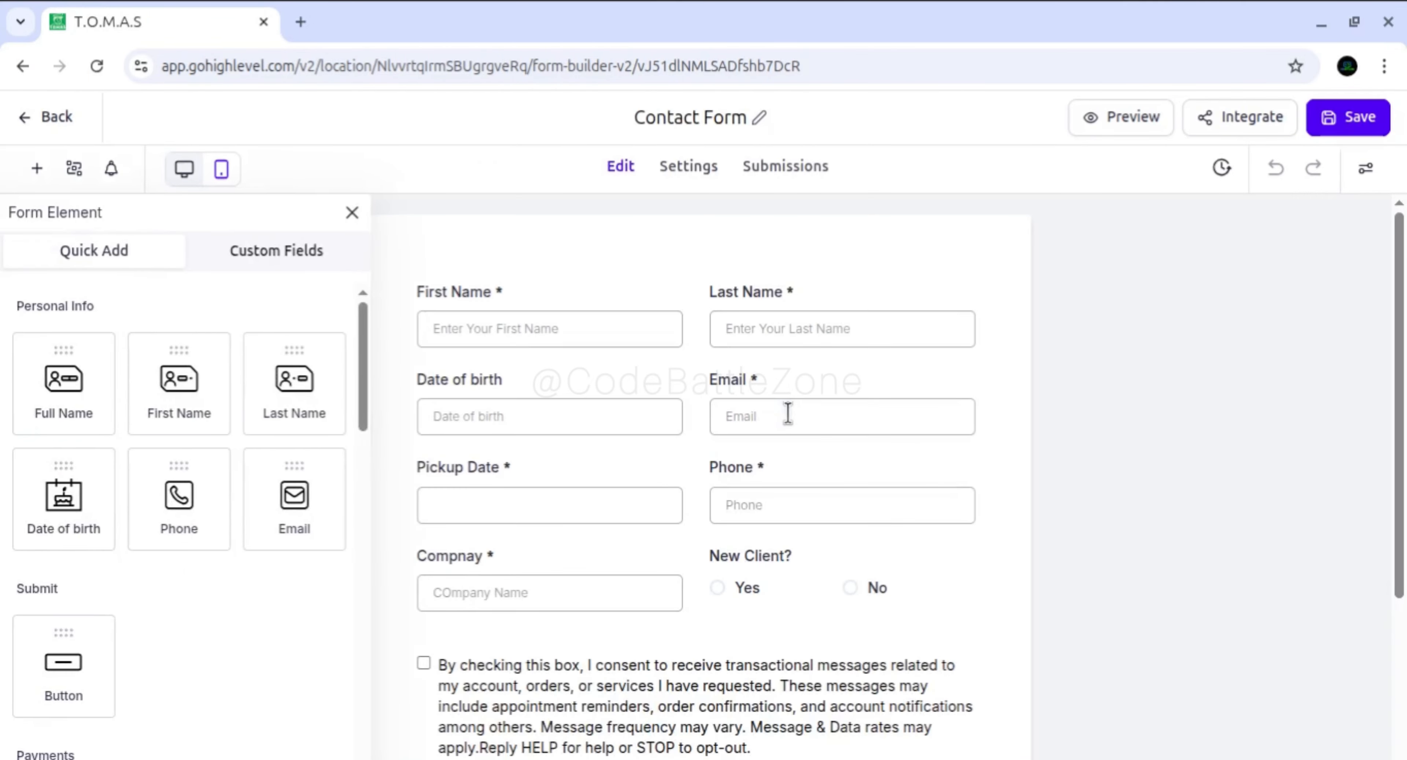
scroll(552, 455, "down", 1)
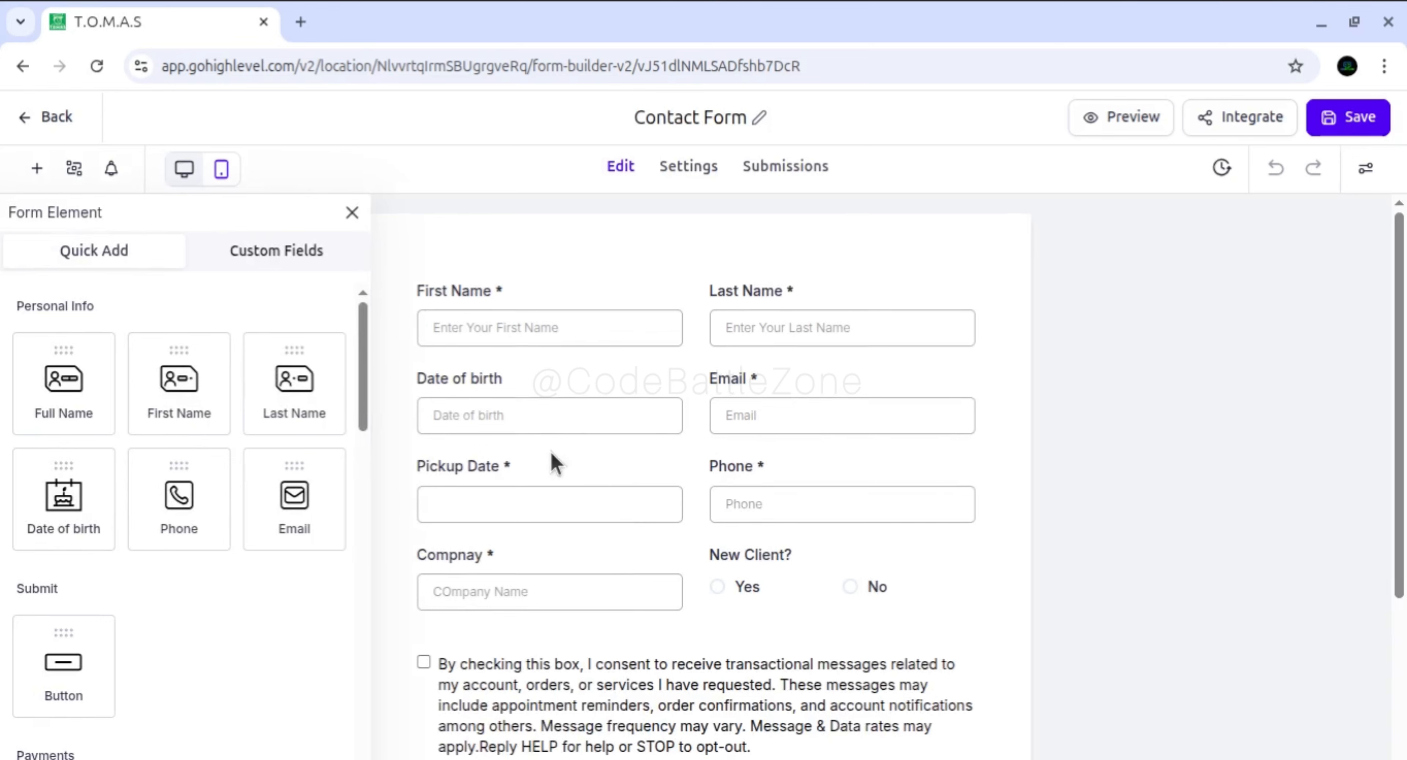
- Search the custom fields for "gen" and place the Contact folder's Gender field below First Name in the form
left_click(273, 247)
left_click(150, 352)
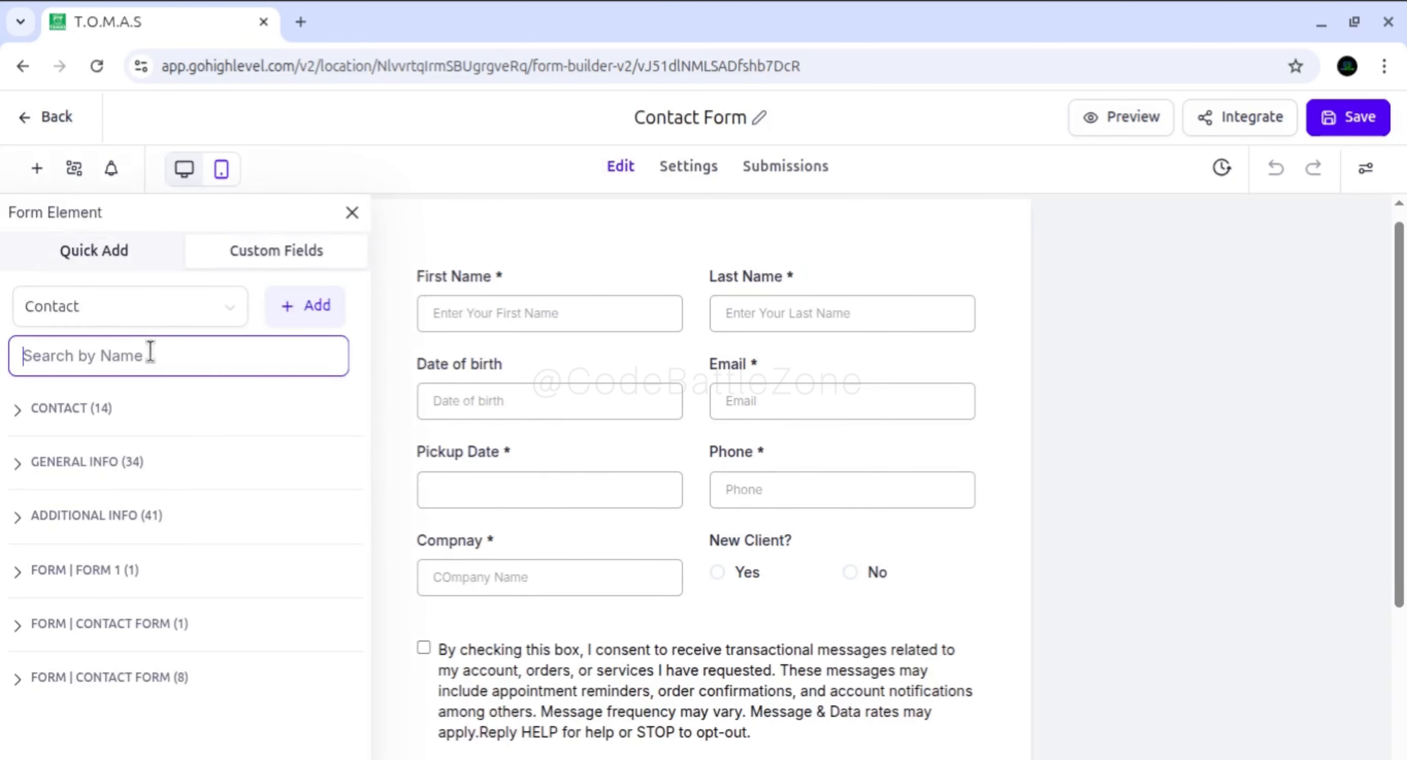
type("gen")
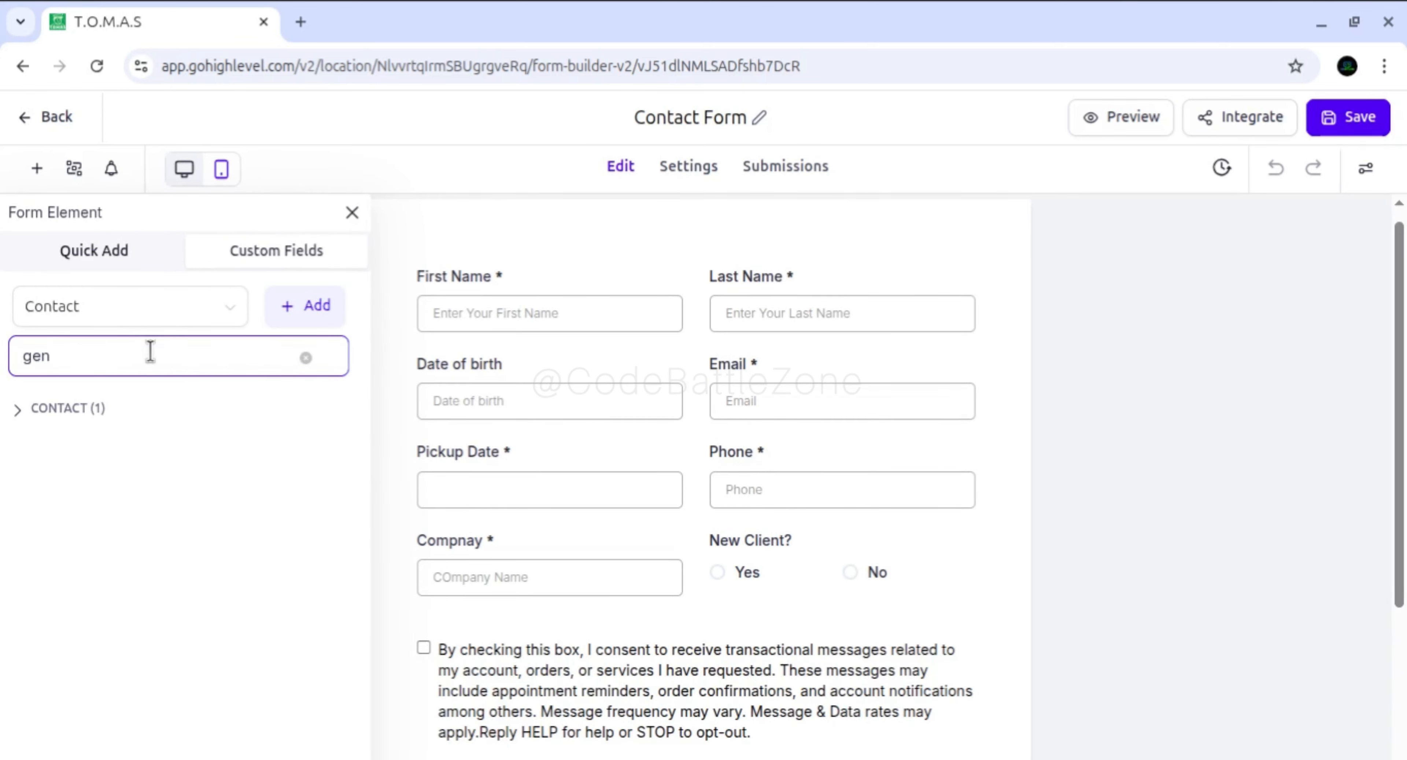
left_click(88, 408)
left_click_drag(273, 471, 559, 381)
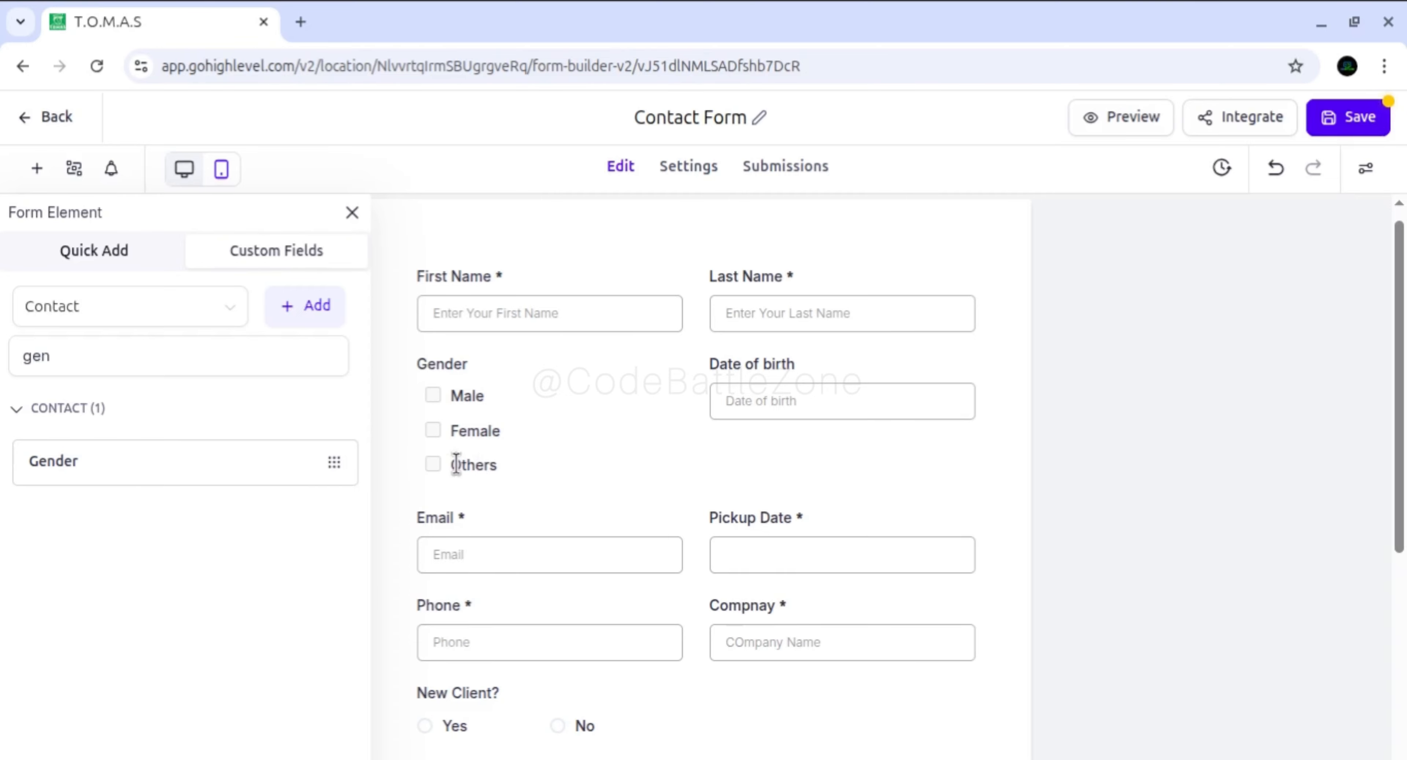
- Select the Gender field to view its options, remove it from the form, and leave the builder discarding the unsaved work
left_click_drag(452, 396, 546, 393)
left_click(547, 393)
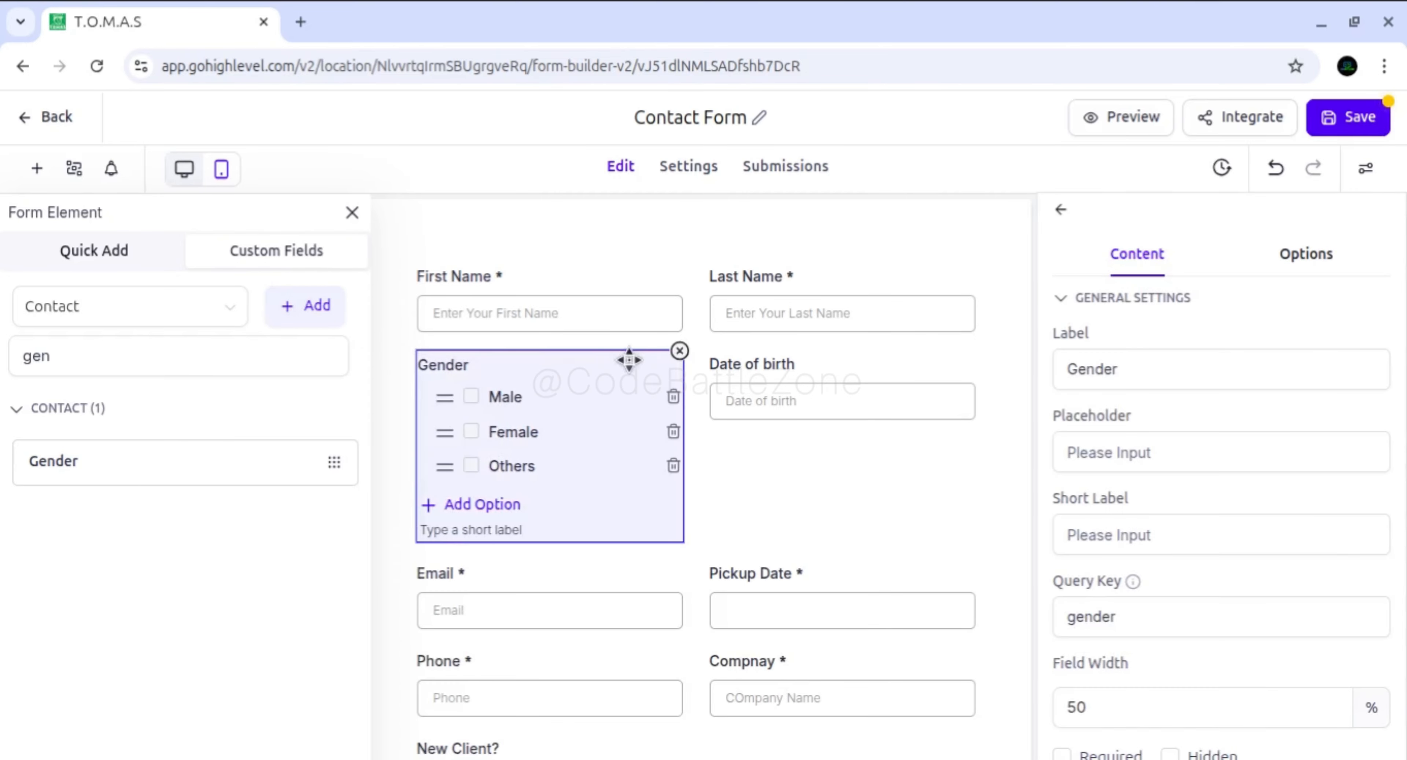
left_click(680, 350)
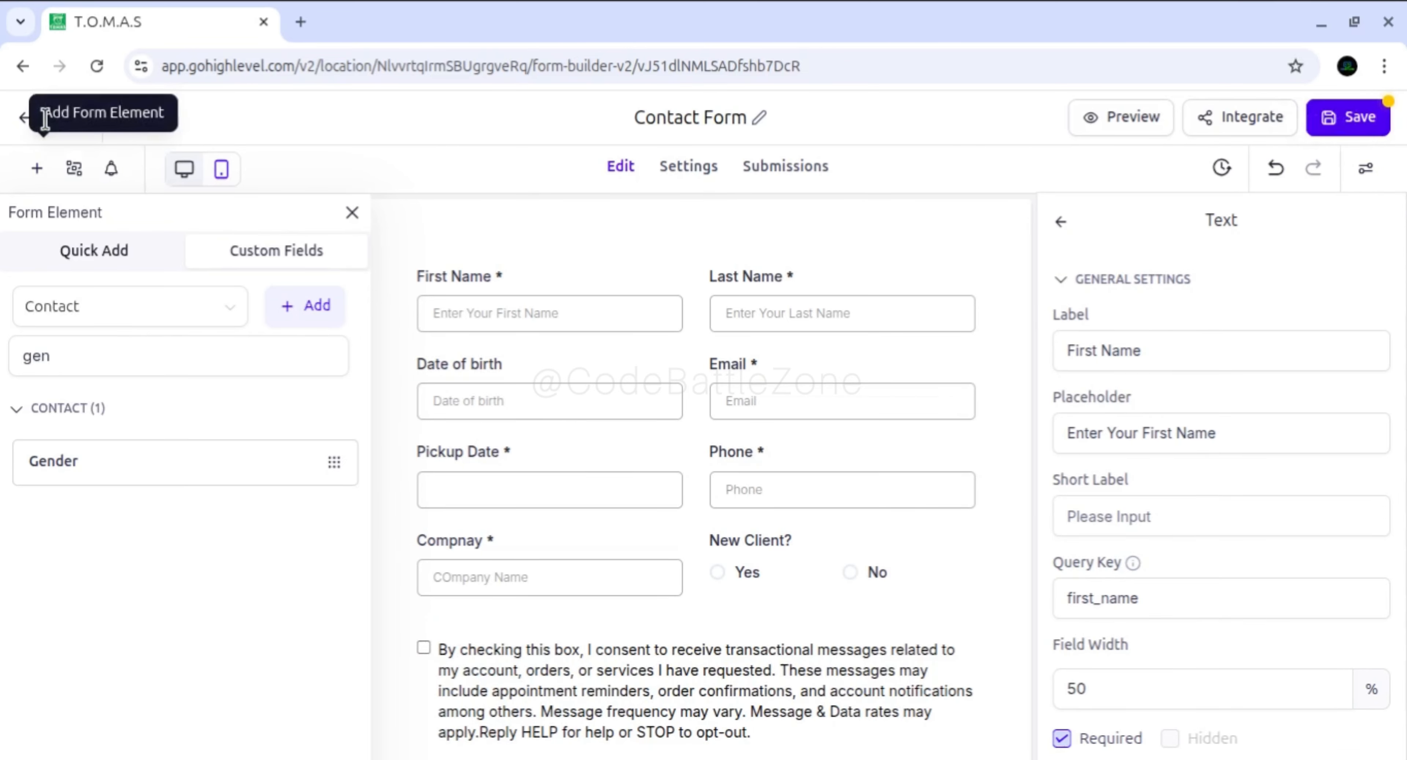
left_click(26, 117)
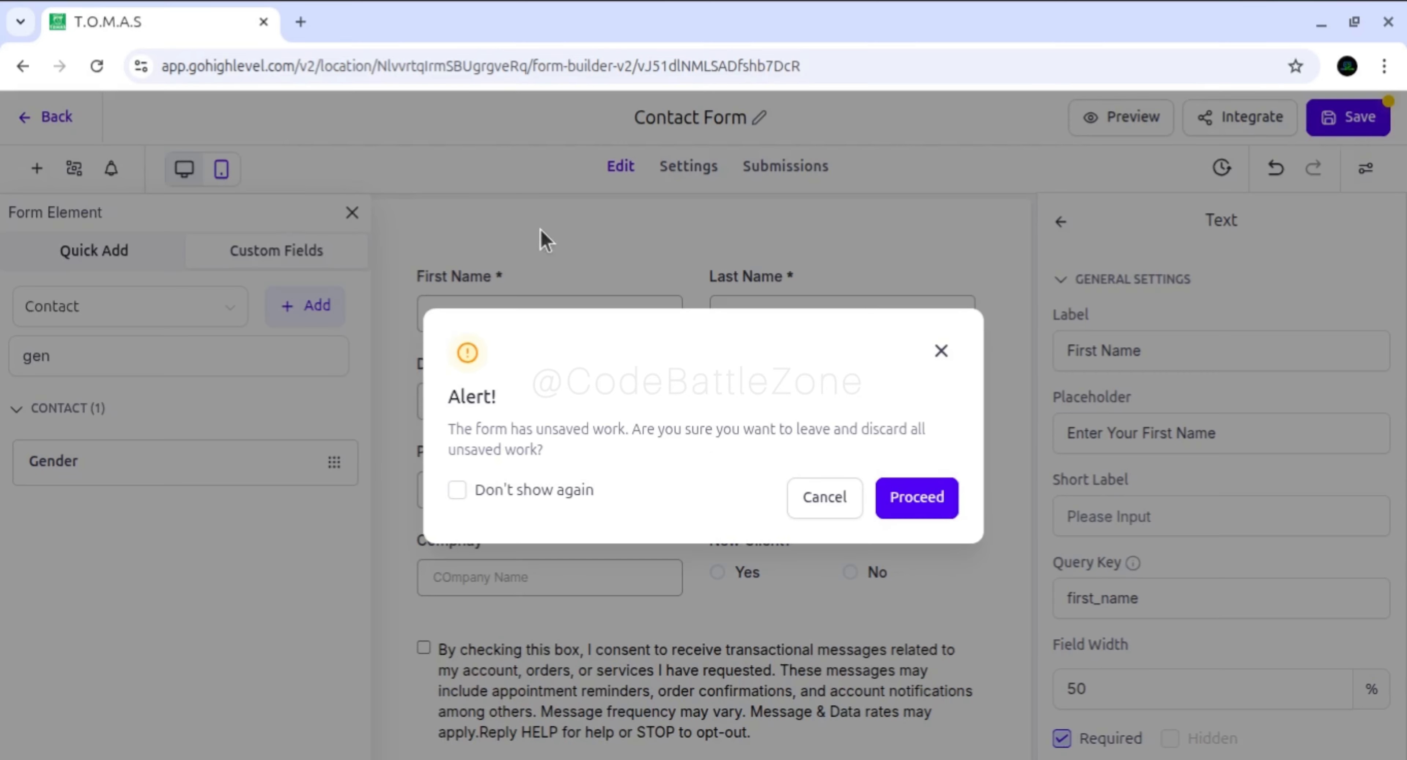
left_click(915, 497)
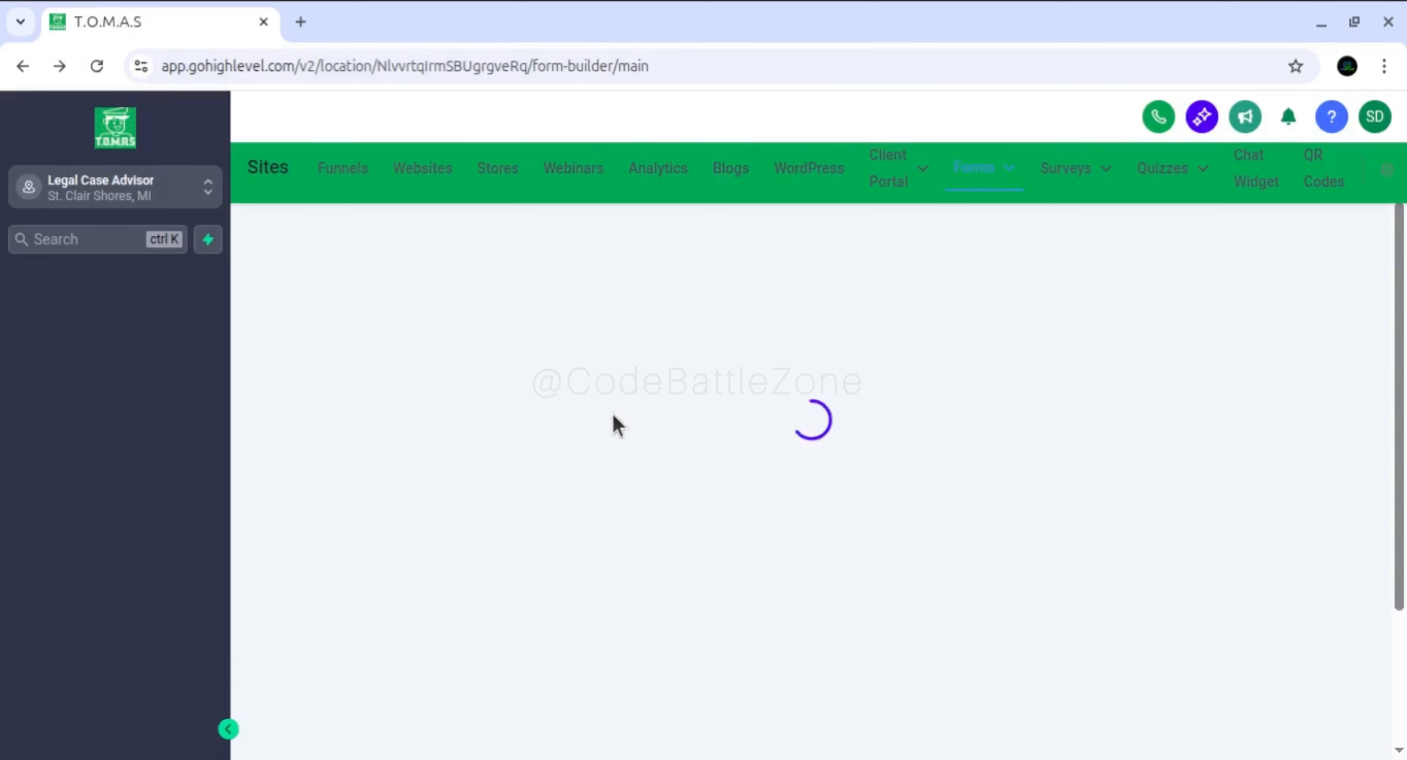